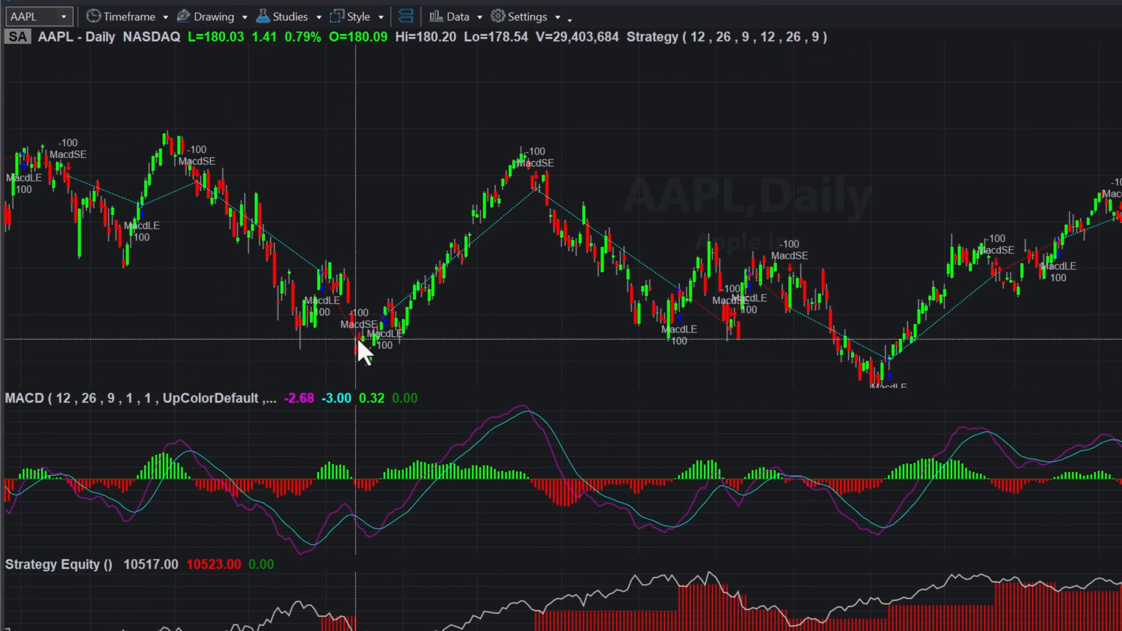
# Step: View the optimization range options for the FastLength input of the MACD LE strategy on the AAPL chart
pyautogui.doubleClick(383, 321)
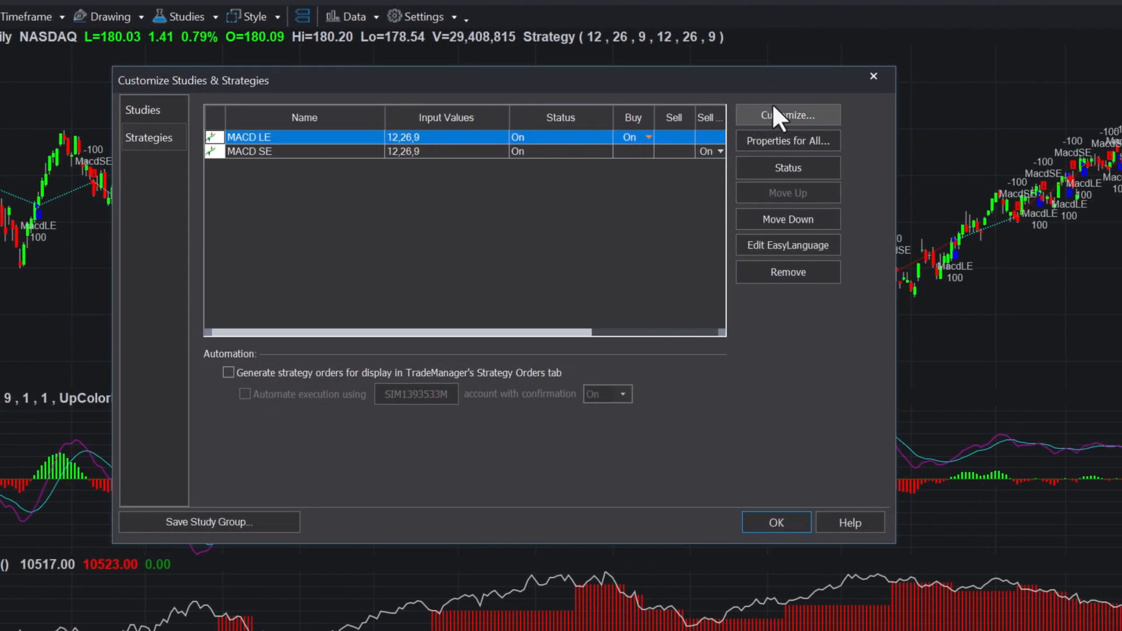
pyautogui.click(774, 111)
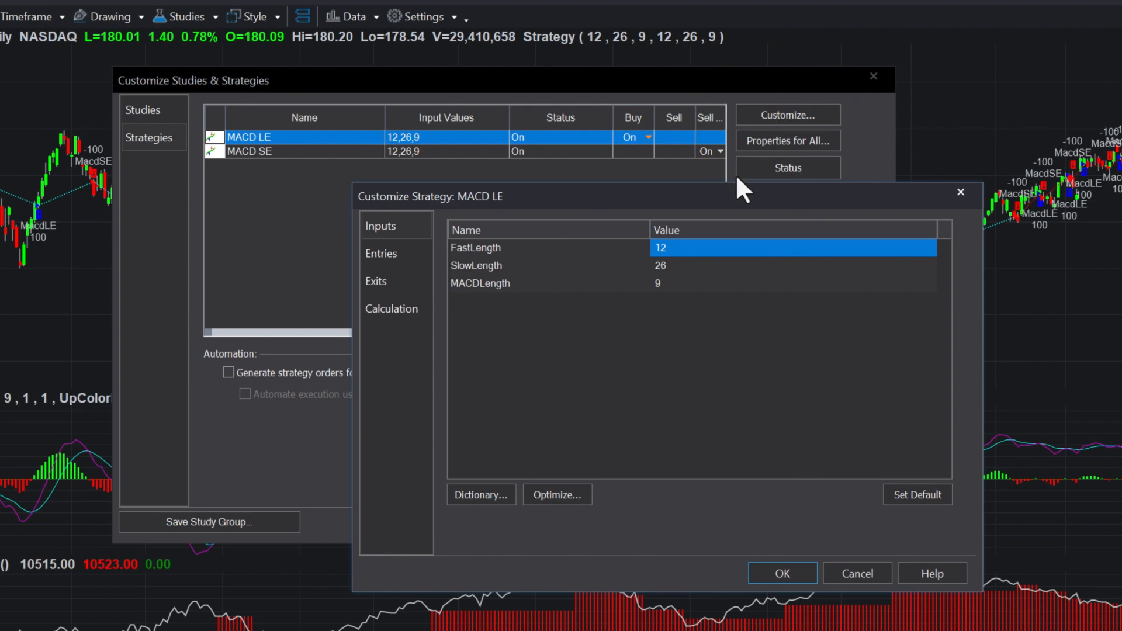
pyautogui.click(573, 486)
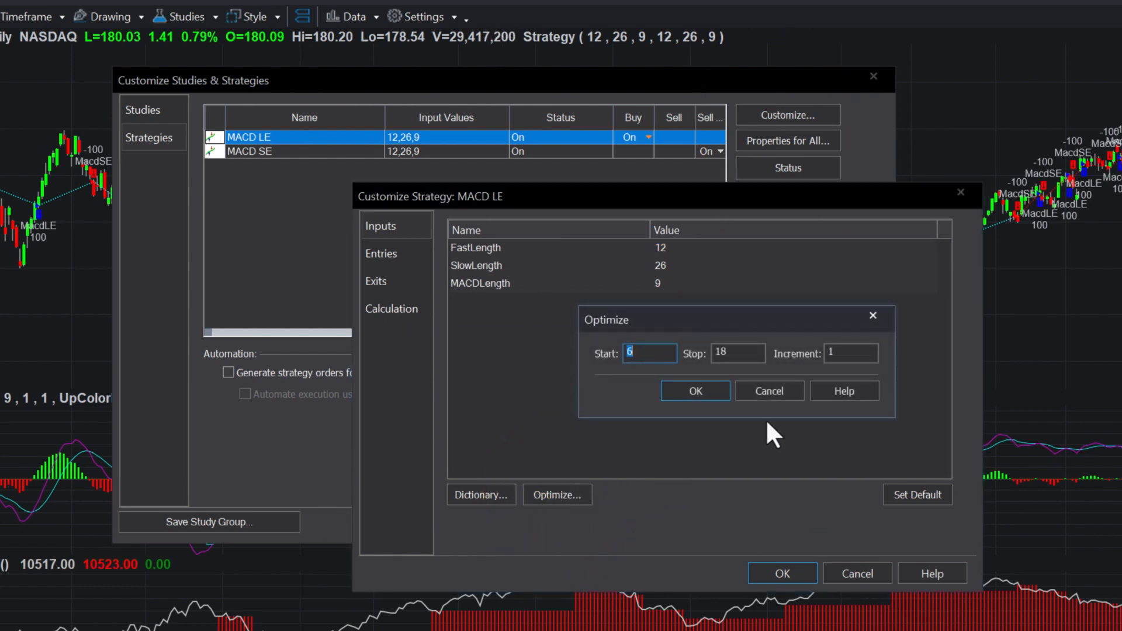
pyautogui.click(770, 392)
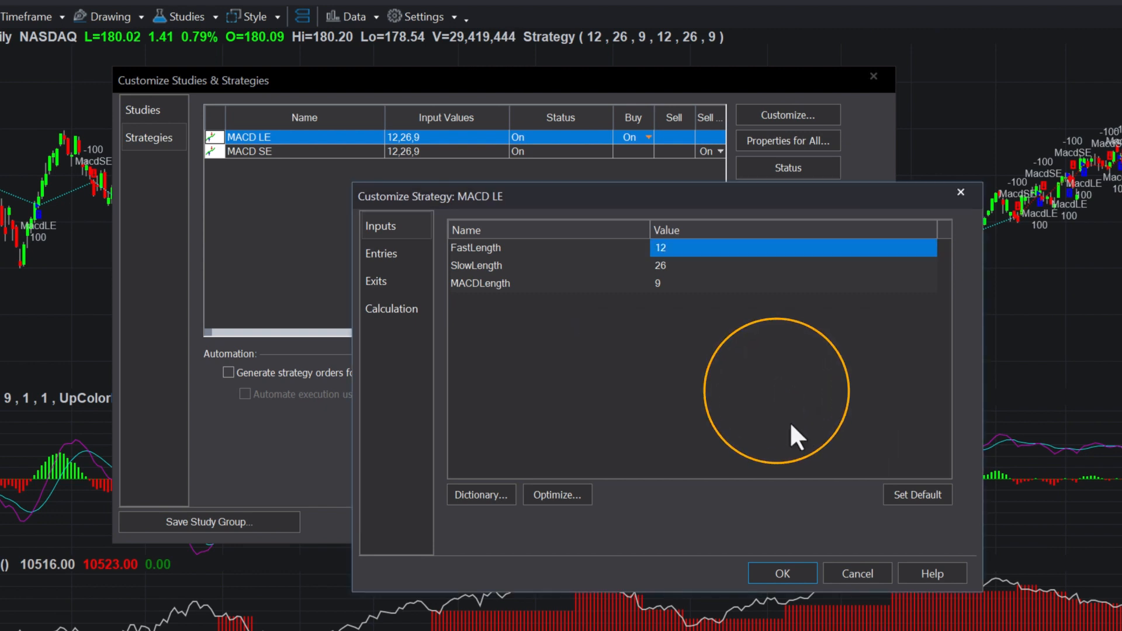
pyautogui.click(847, 568)
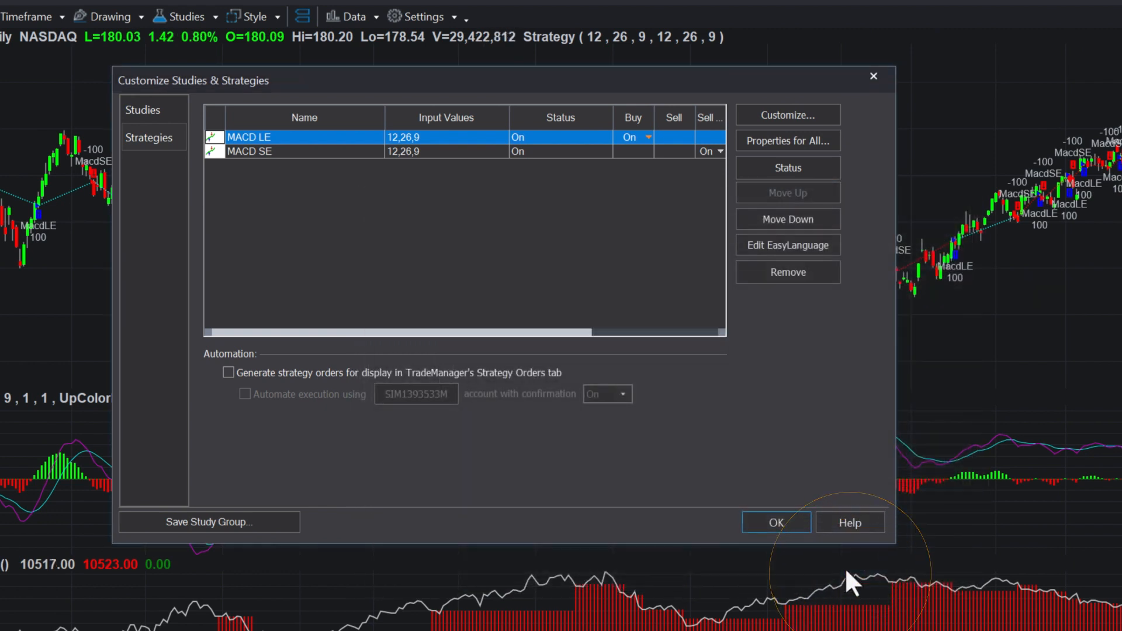
# Step: Enable strategy order generation and automated execution with confirmation On for the AAPL chart's MACD strategies, agreeing to the automation statement
pyautogui.click(228, 372)
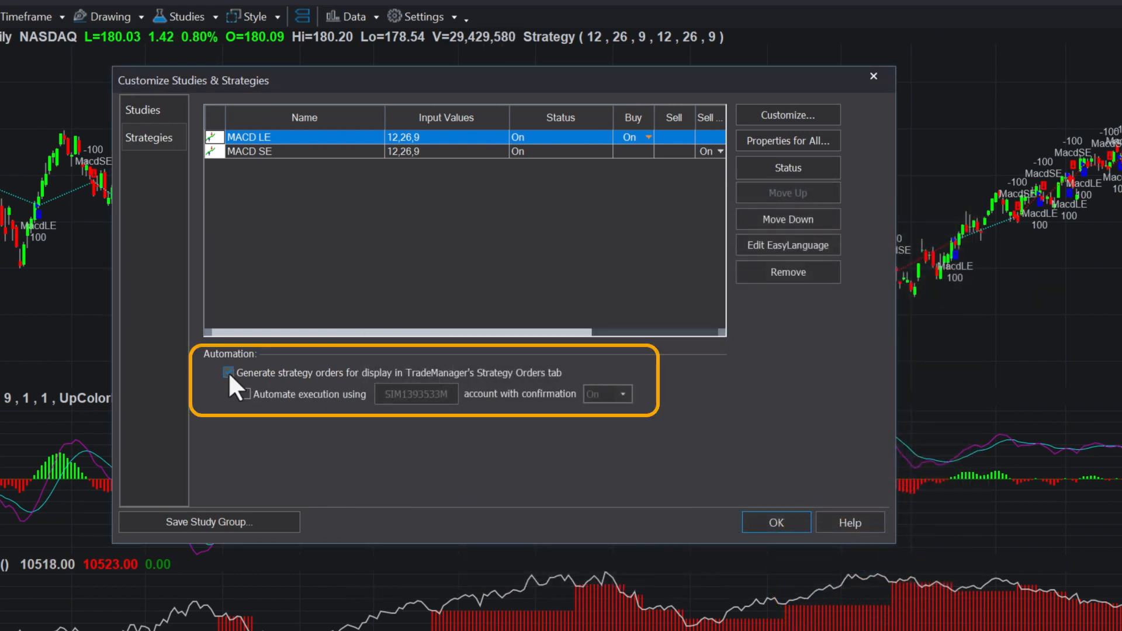
pyautogui.click(244, 394)
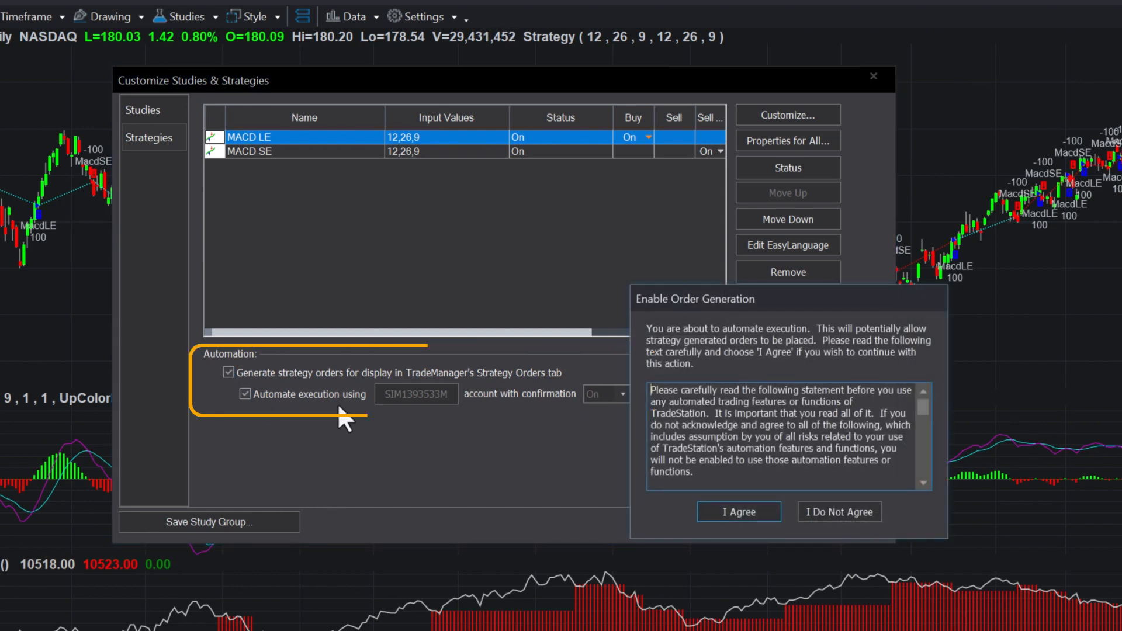
pyautogui.click(730, 512)
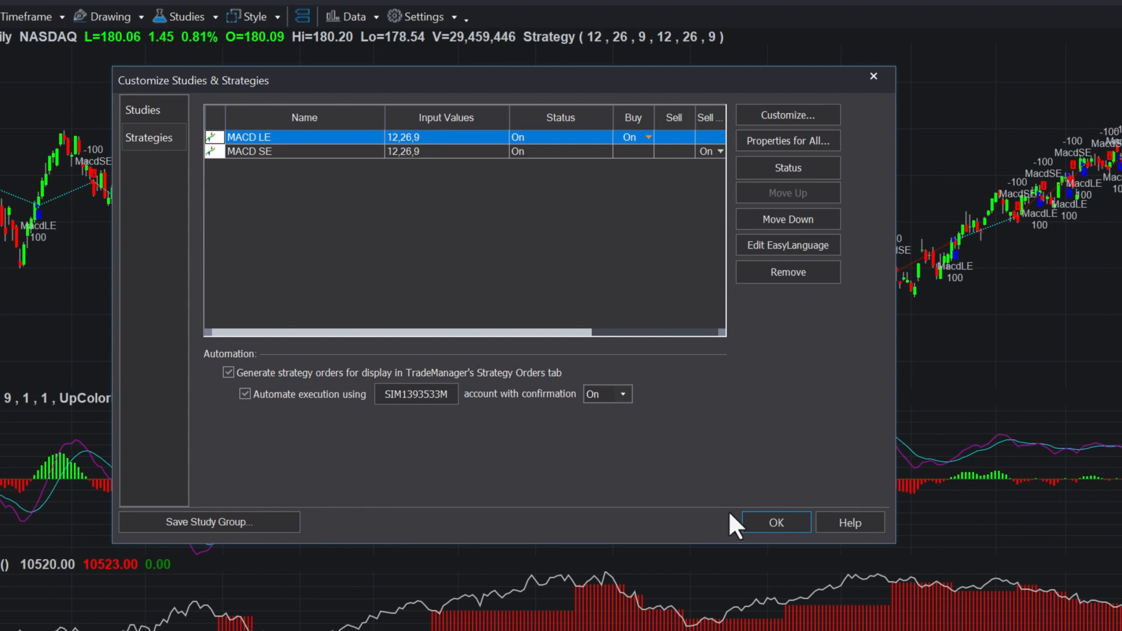
pyautogui.click(777, 524)
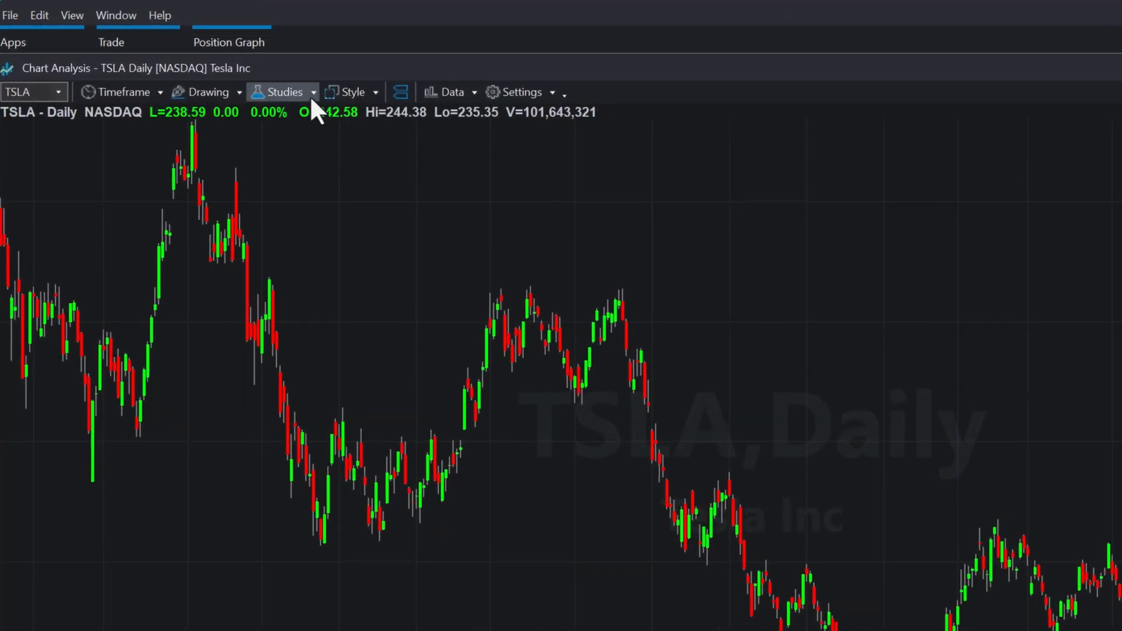
# Step: Add the MovAvg Cross LE and MovAvg Cross LX strategies to the TSLA daily chart
pyautogui.click(309, 94)
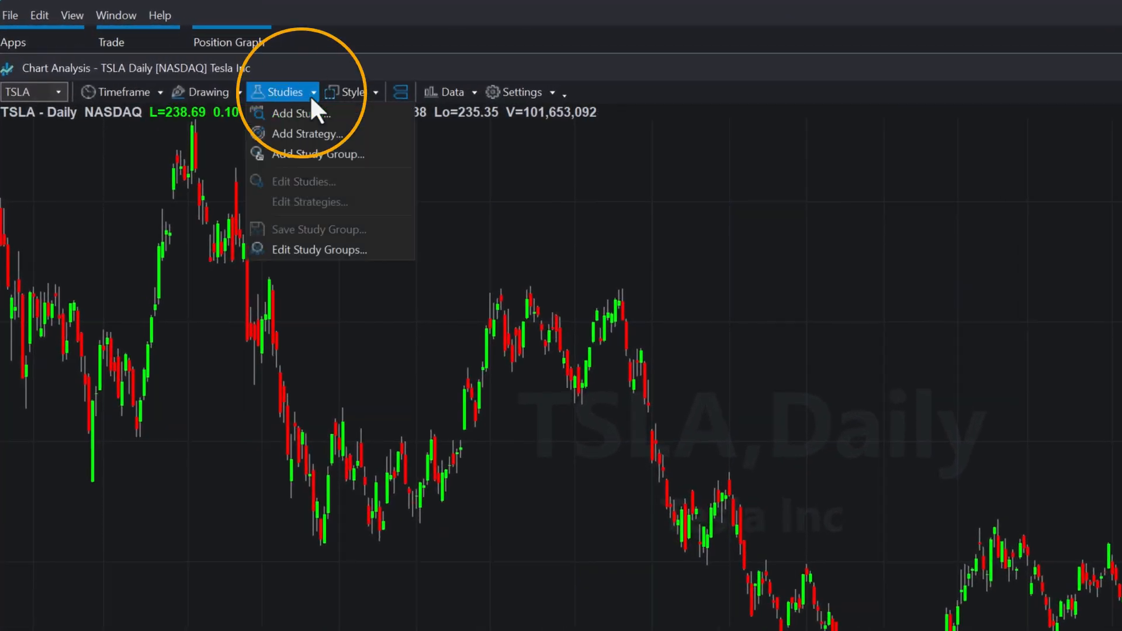
pyautogui.click(377, 136)
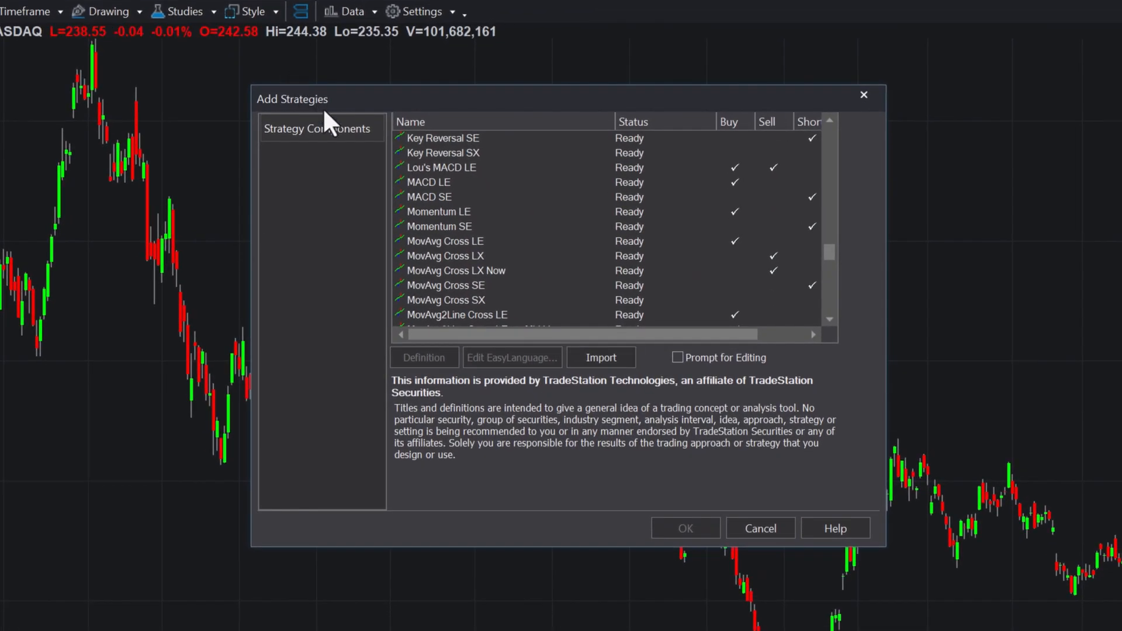
pyautogui.click(513, 258)
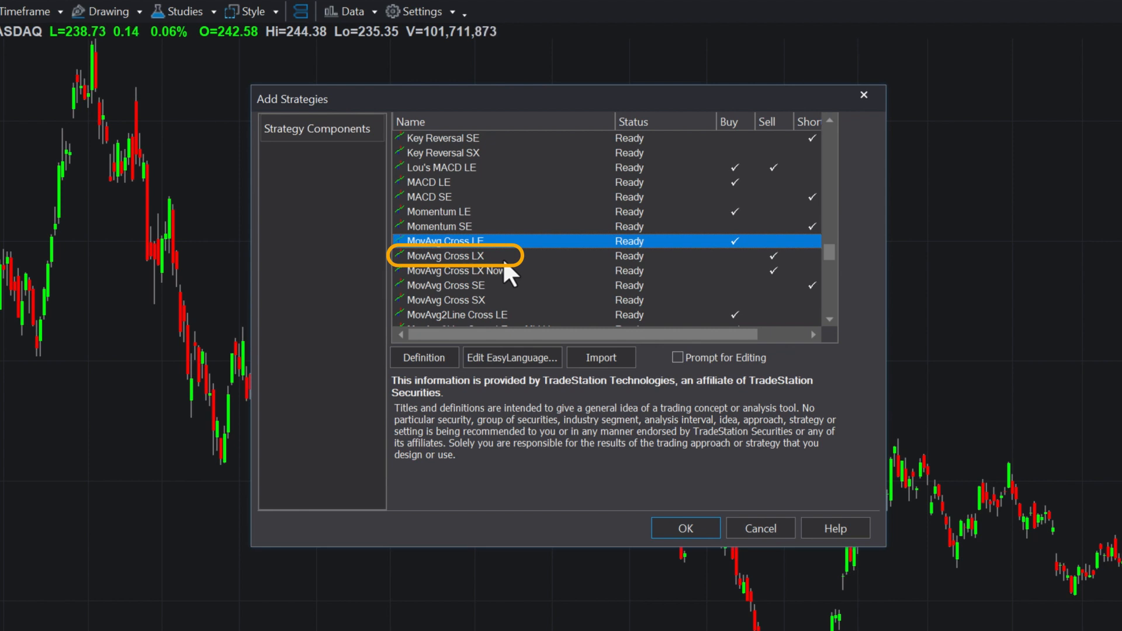
pyautogui.keyDown('ctrl'); pyautogui.click(502, 258); pyautogui.keyUp('ctrl')
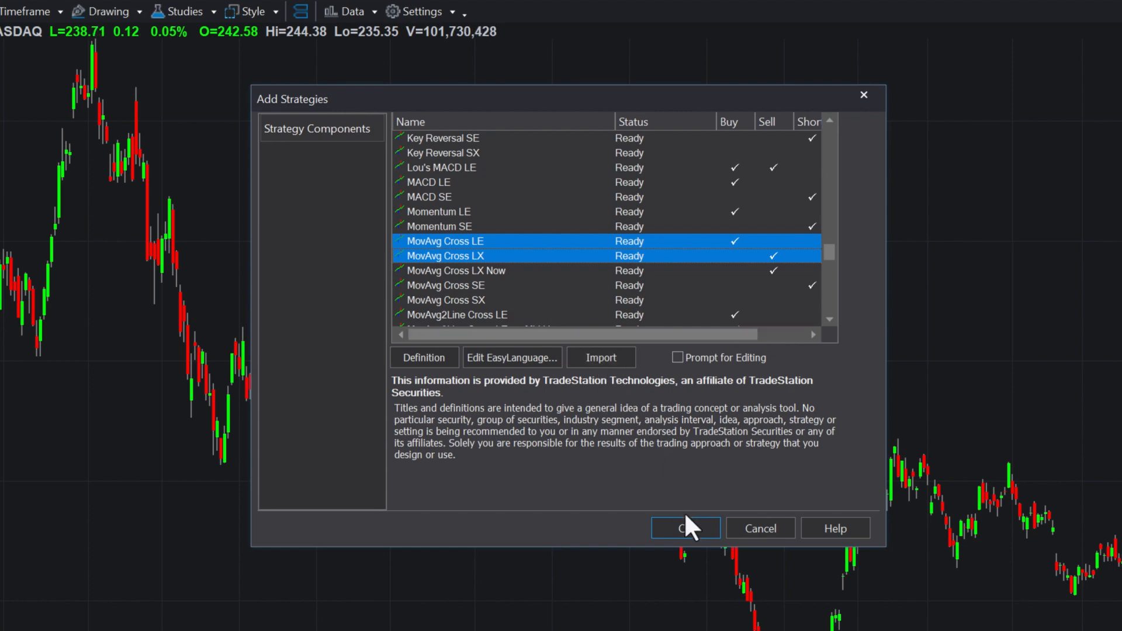
pyautogui.click(688, 529)
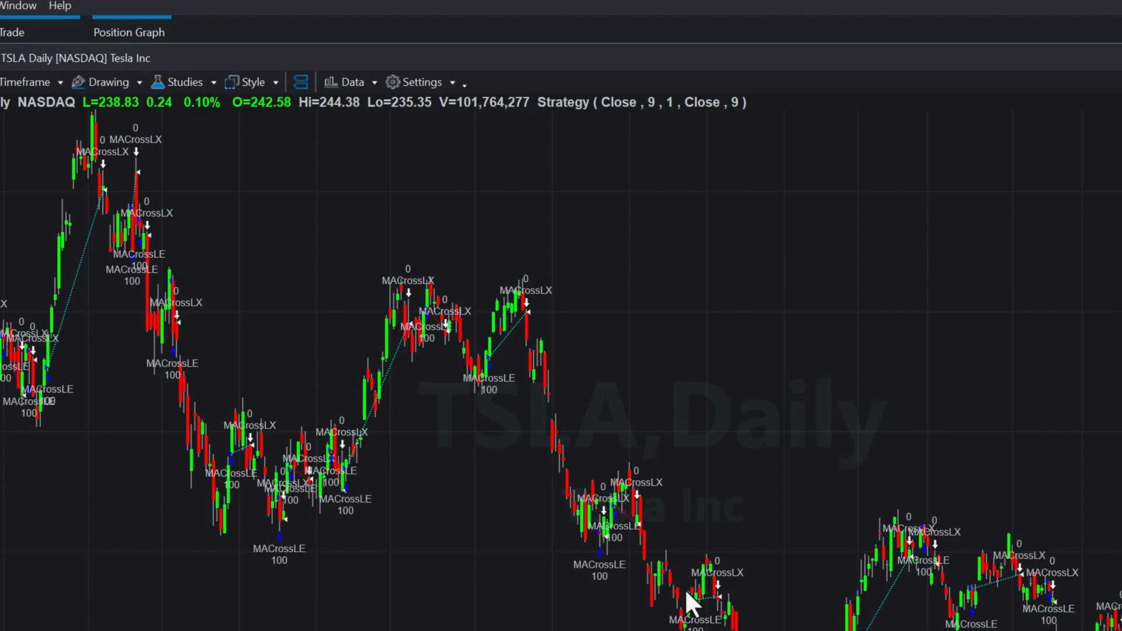
# Step: Review the Strategy Performance Report for the TSLA chart's moving average strategies and close it
pyautogui.click(371, 85)
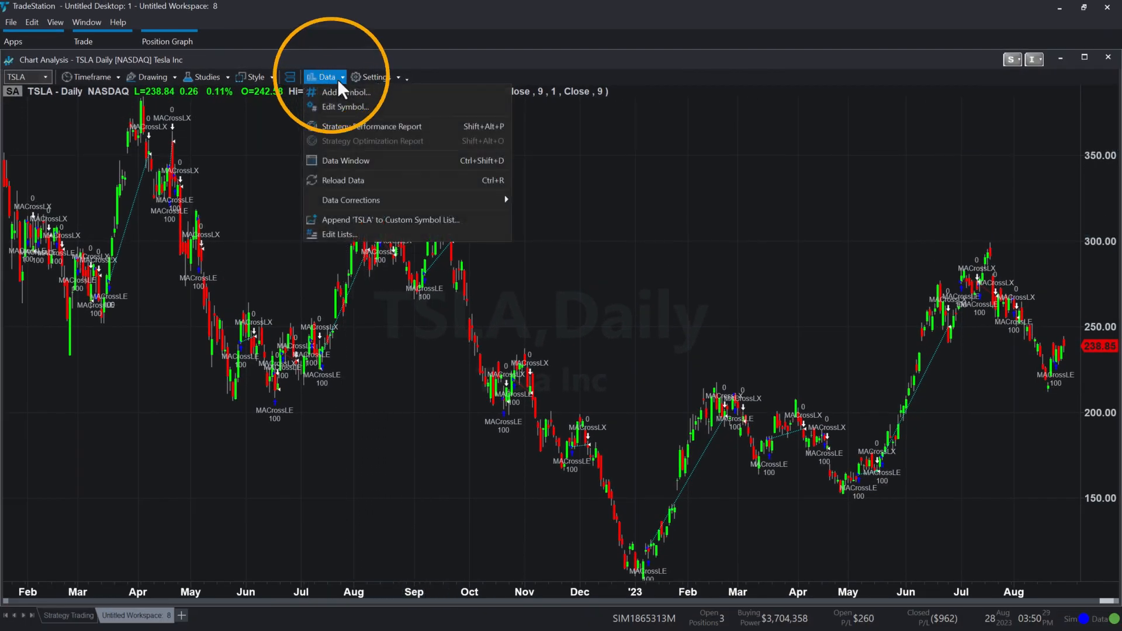
pyautogui.click(437, 125)
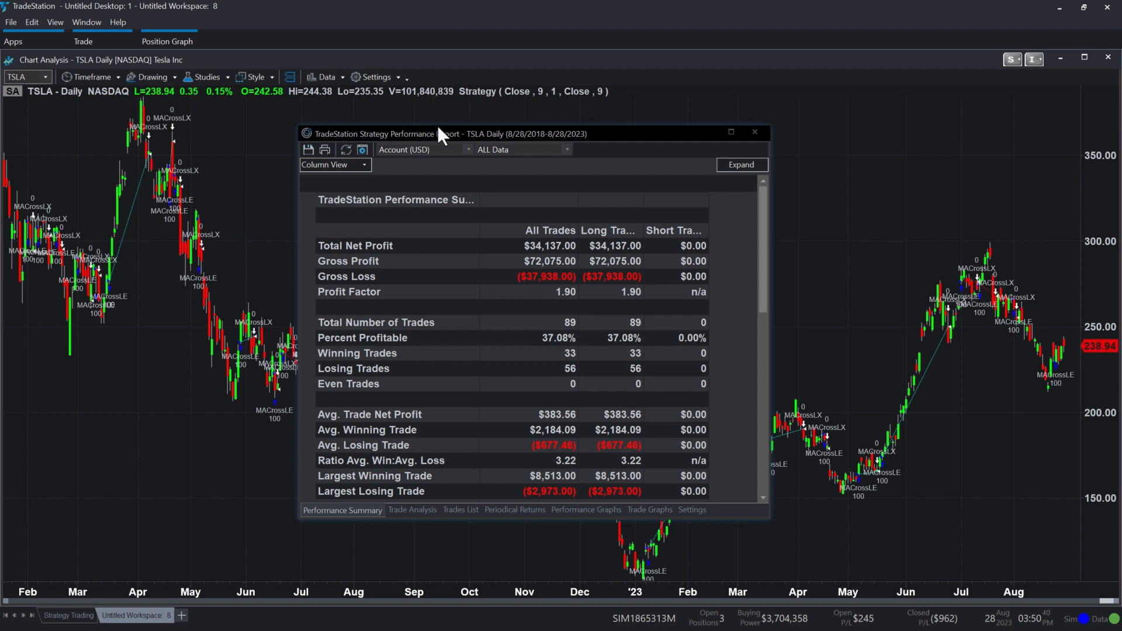
pyautogui.click(756, 134)
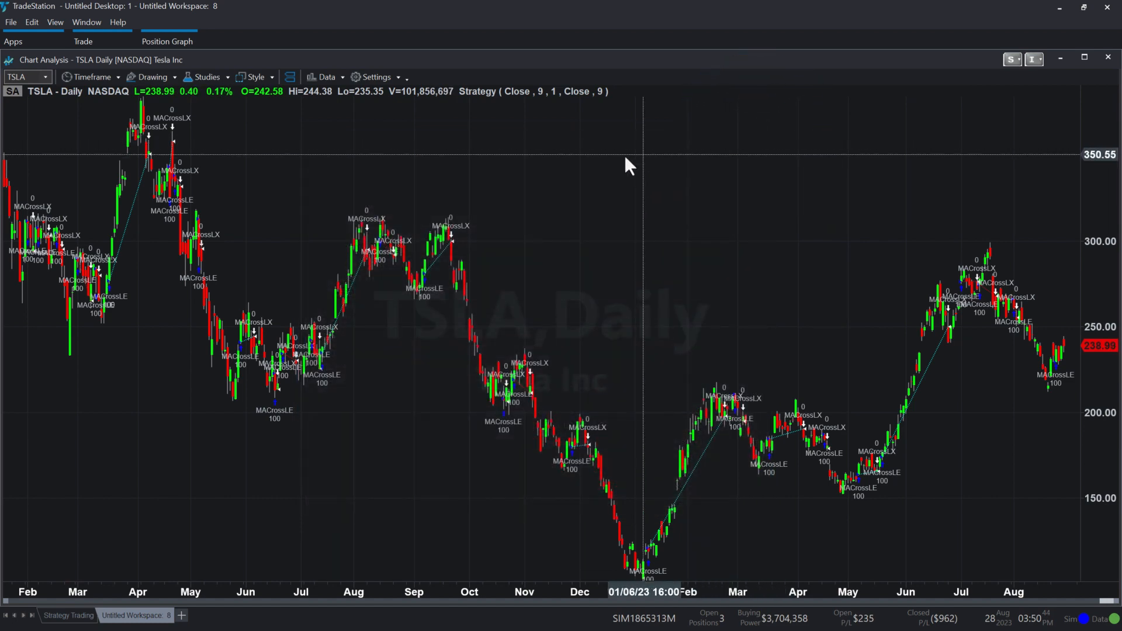
# Step: Set the MovAvg Cross LE strategy's Length input to optimize from 5 to 25 in increments of 1
pyautogui.click(212, 77)
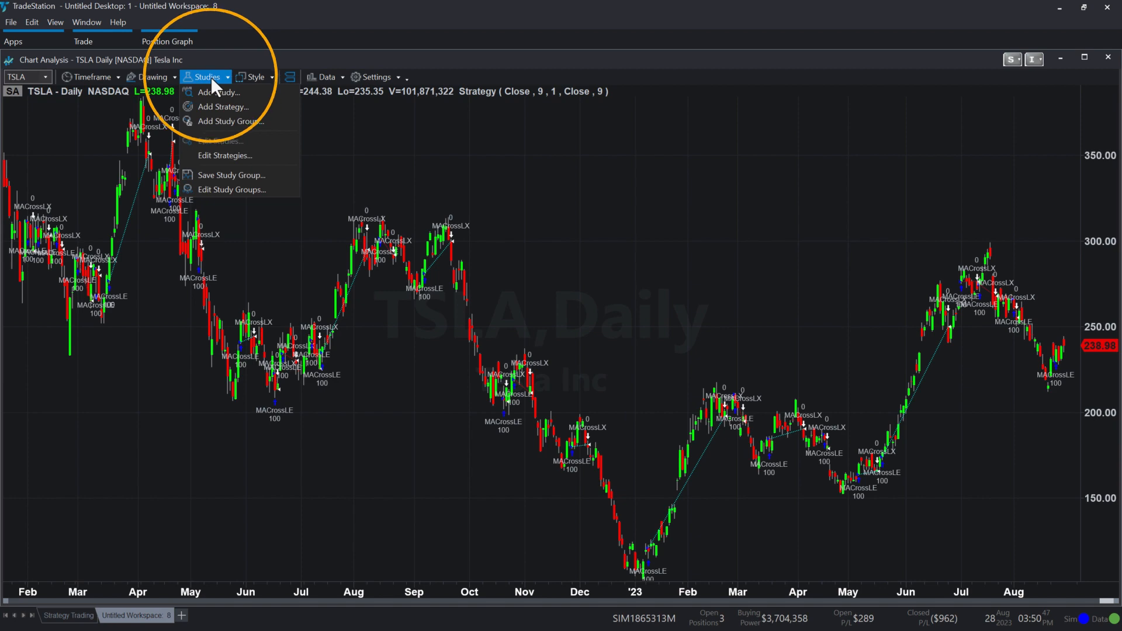
pyautogui.click(271, 155)
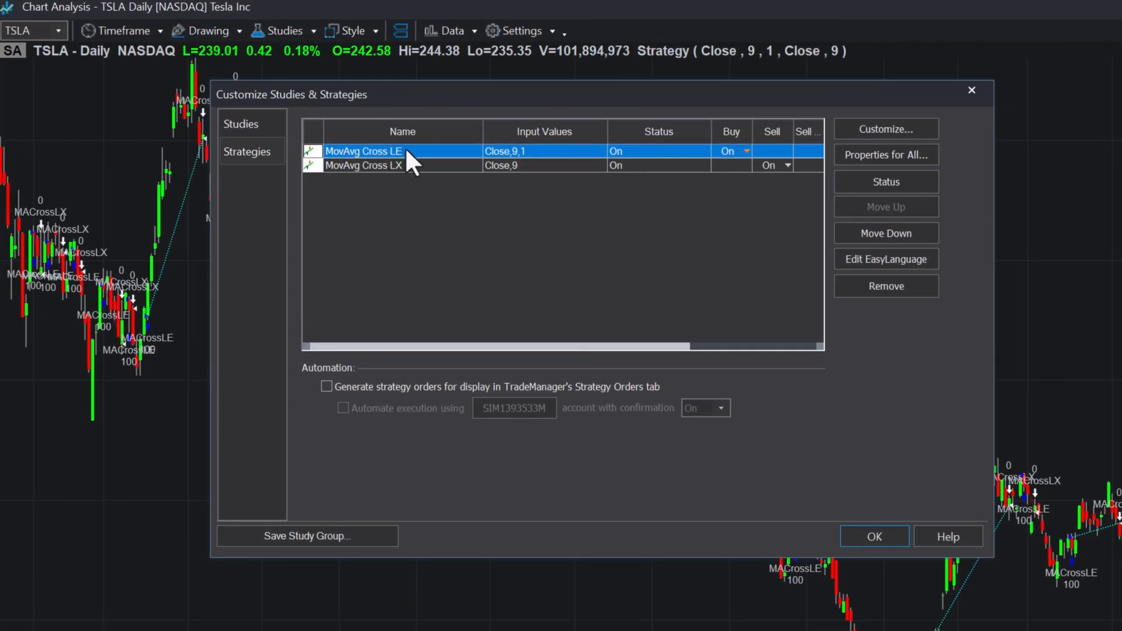
pyautogui.click(462, 154)
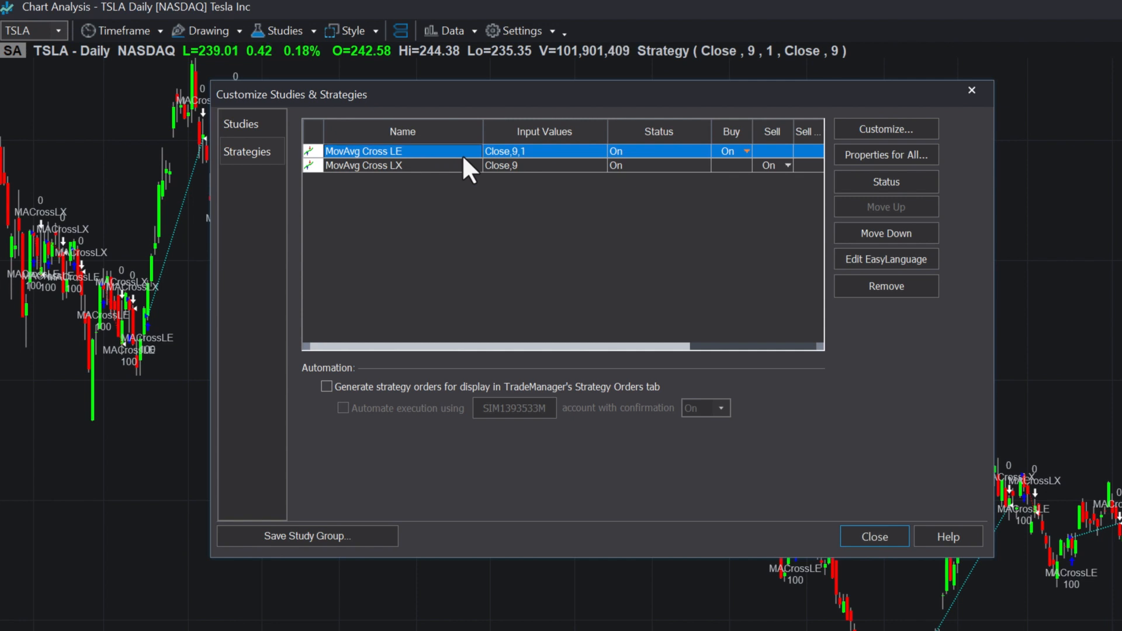
pyautogui.click(882, 128)
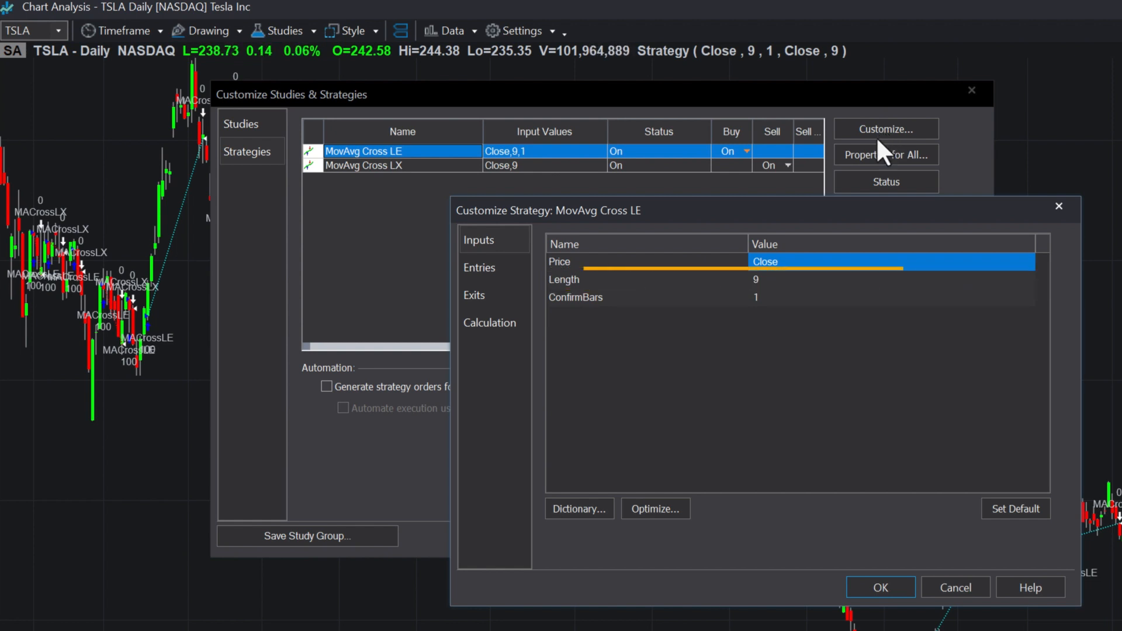
pyautogui.click(782, 280)
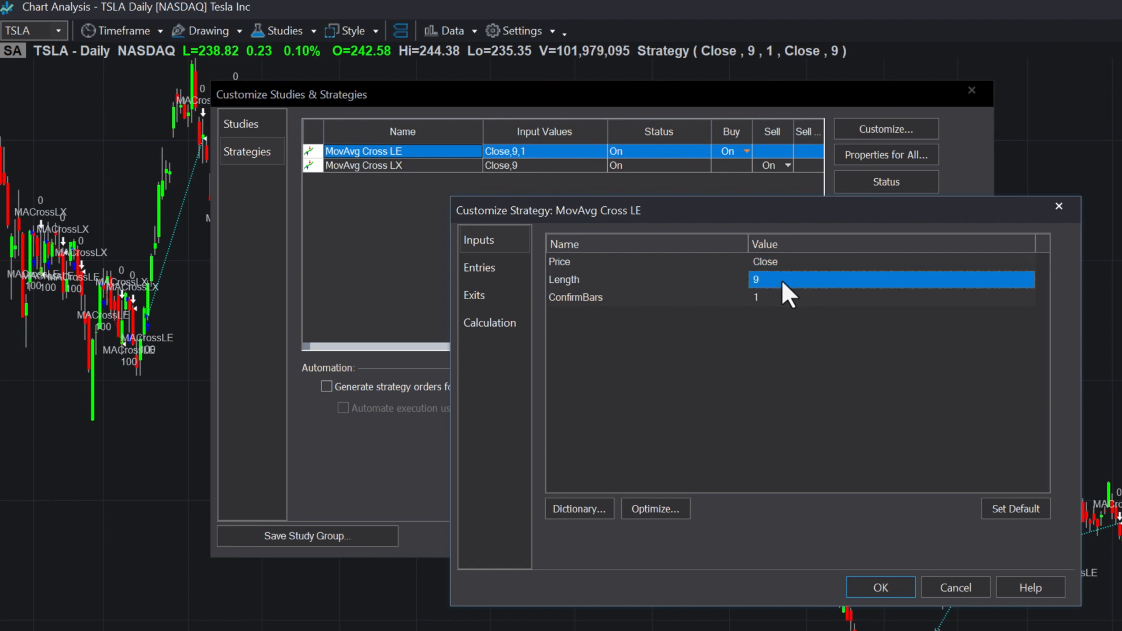
pyautogui.click(665, 508)
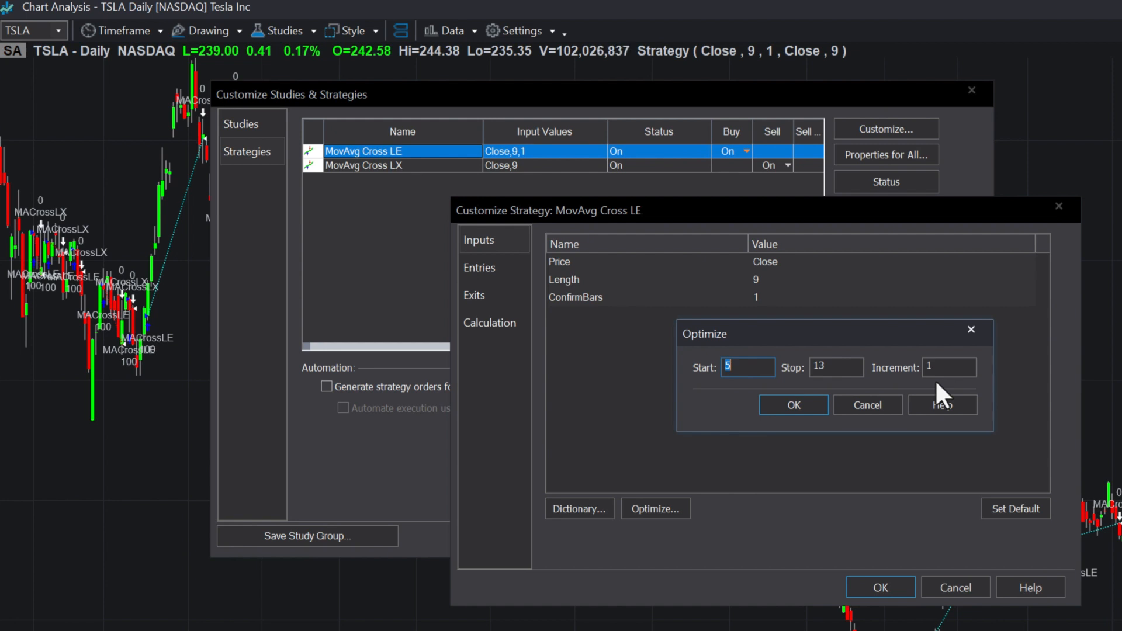
pyautogui.click(757, 369)
pyautogui.moveTo(819, 367); pyautogui.dragTo(842, 367)
pyautogui.write('25')
pyautogui.click(947, 367)
pyautogui.click(815, 405)
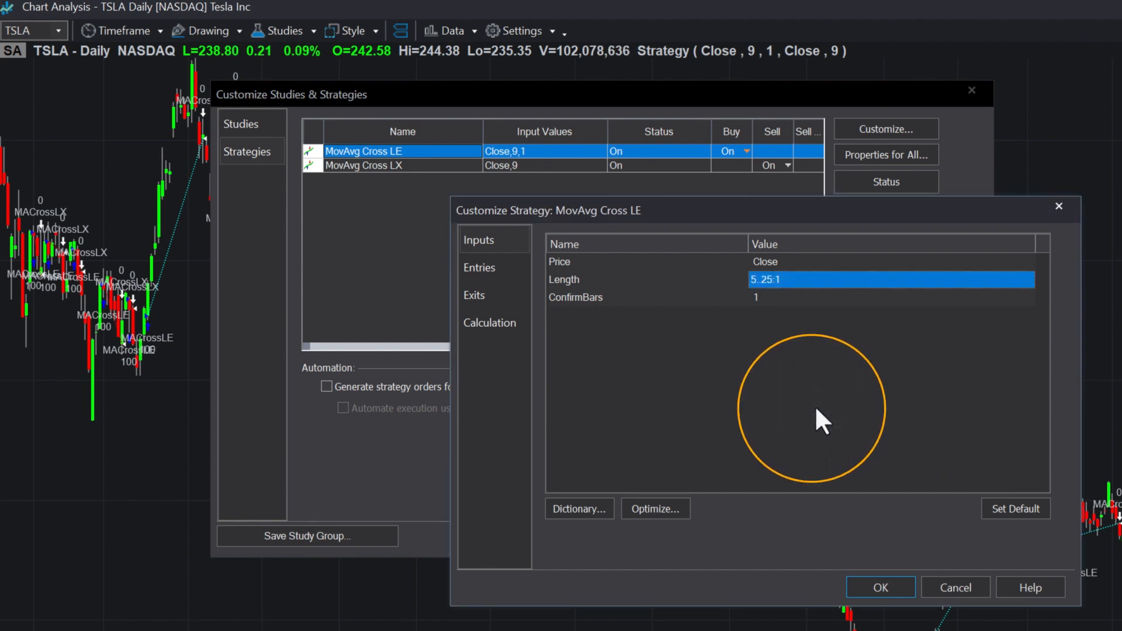
pyautogui.click(893, 587)
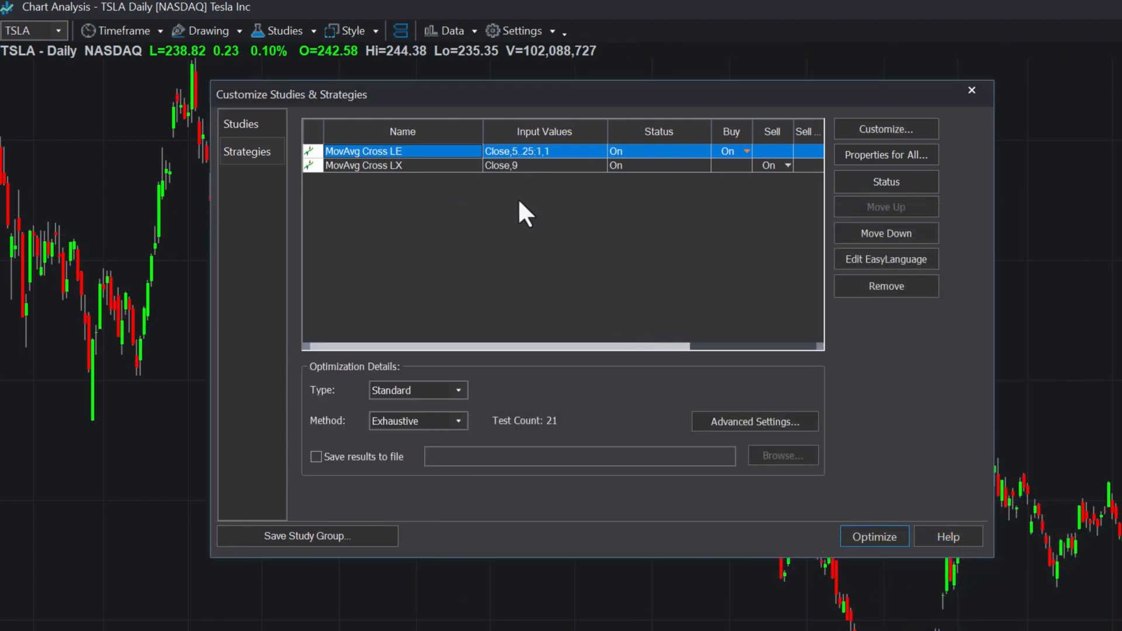
# Step: Set the MovAvg Cross LX strategy's Length input to optimize from 5 to 25 in increments of 1
pyautogui.click(506, 167)
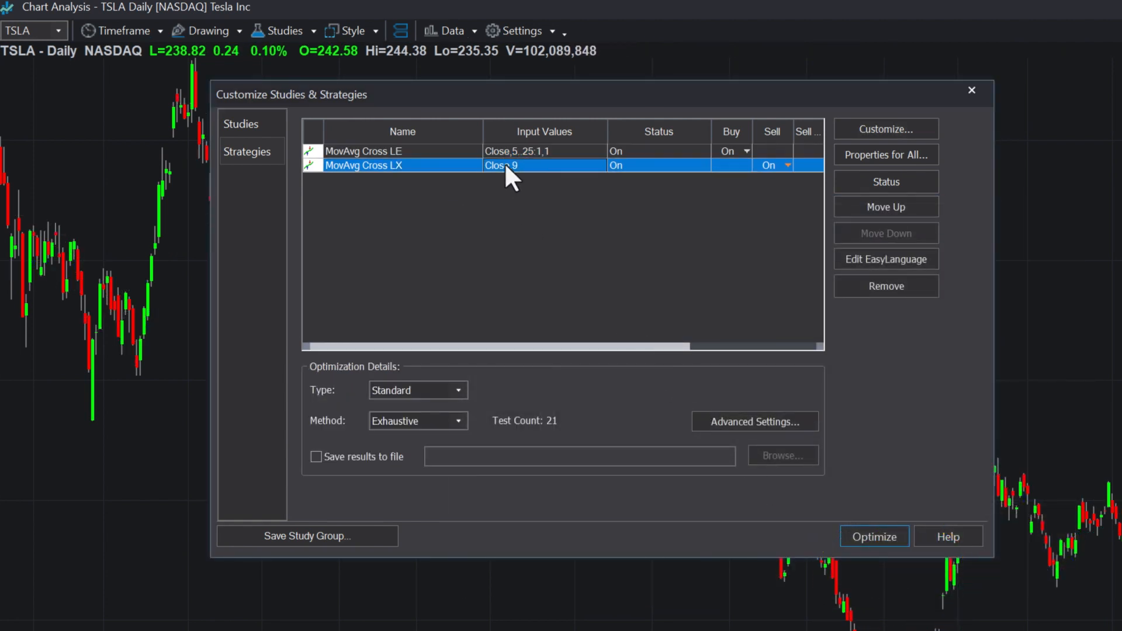
pyautogui.click(863, 130)
pyautogui.click(768, 279)
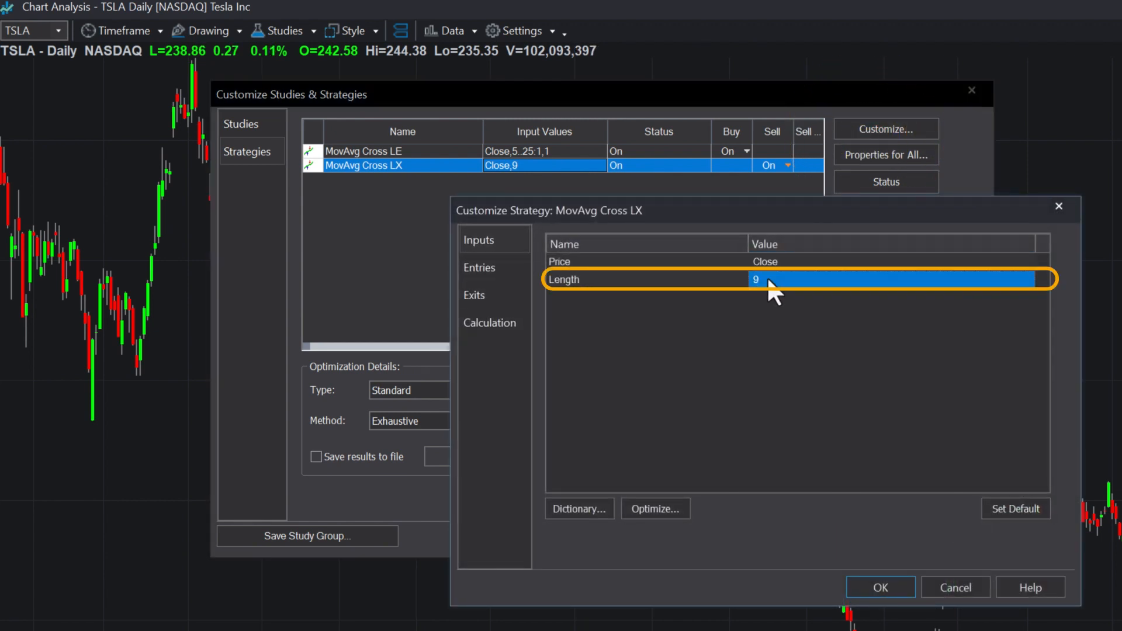
pyautogui.click(675, 504)
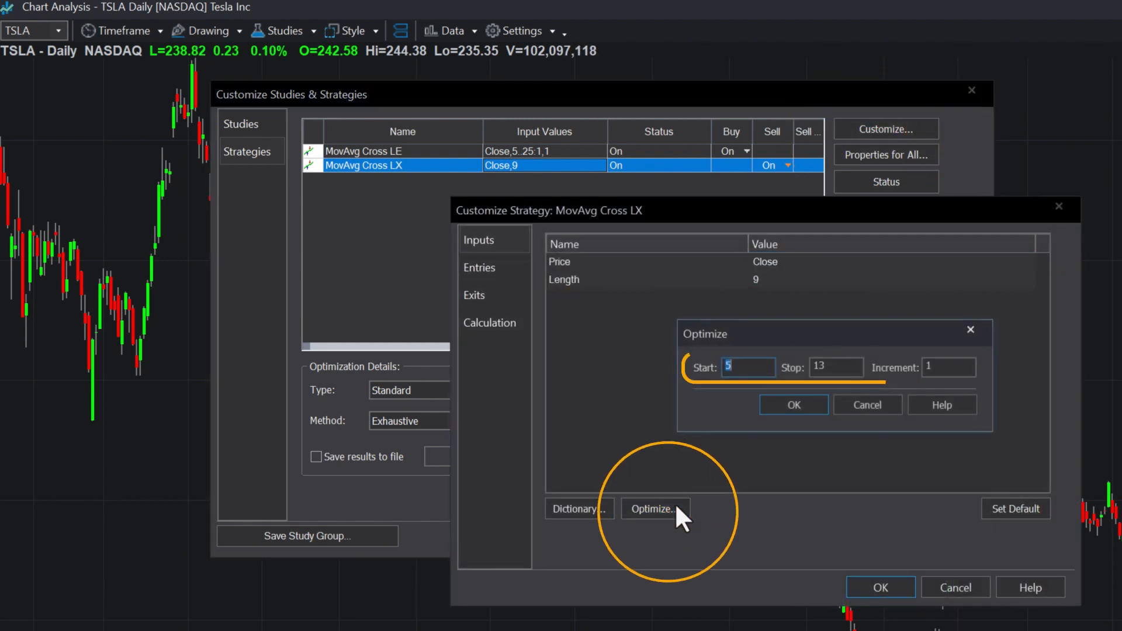
pyautogui.press('Tab')
pyautogui.write('25')
pyautogui.click(809, 405)
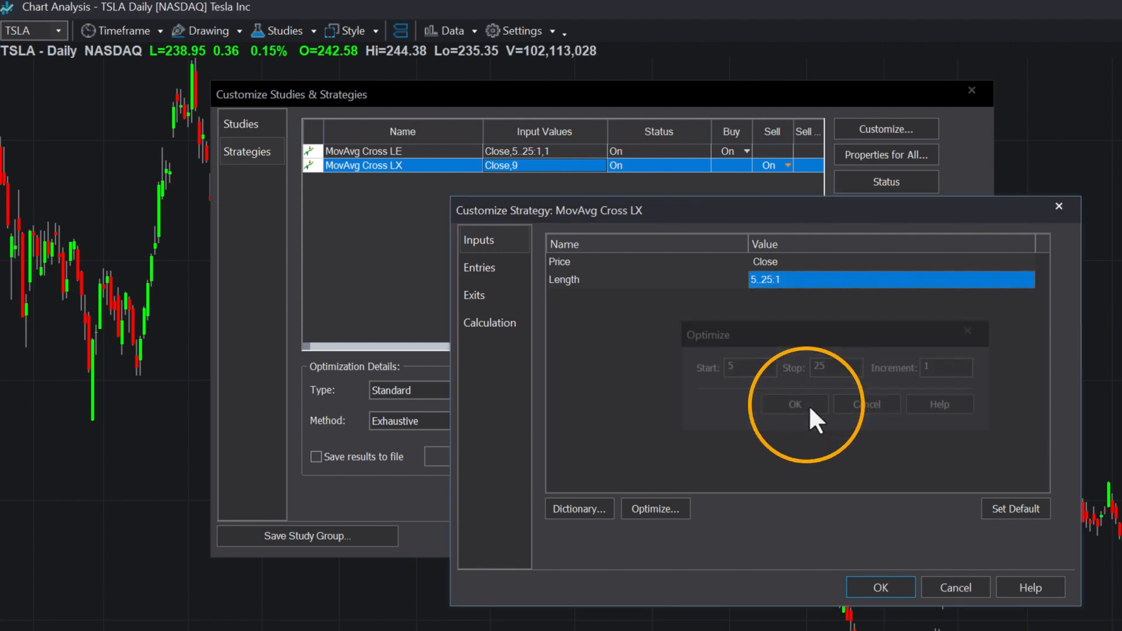
pyautogui.click(879, 582)
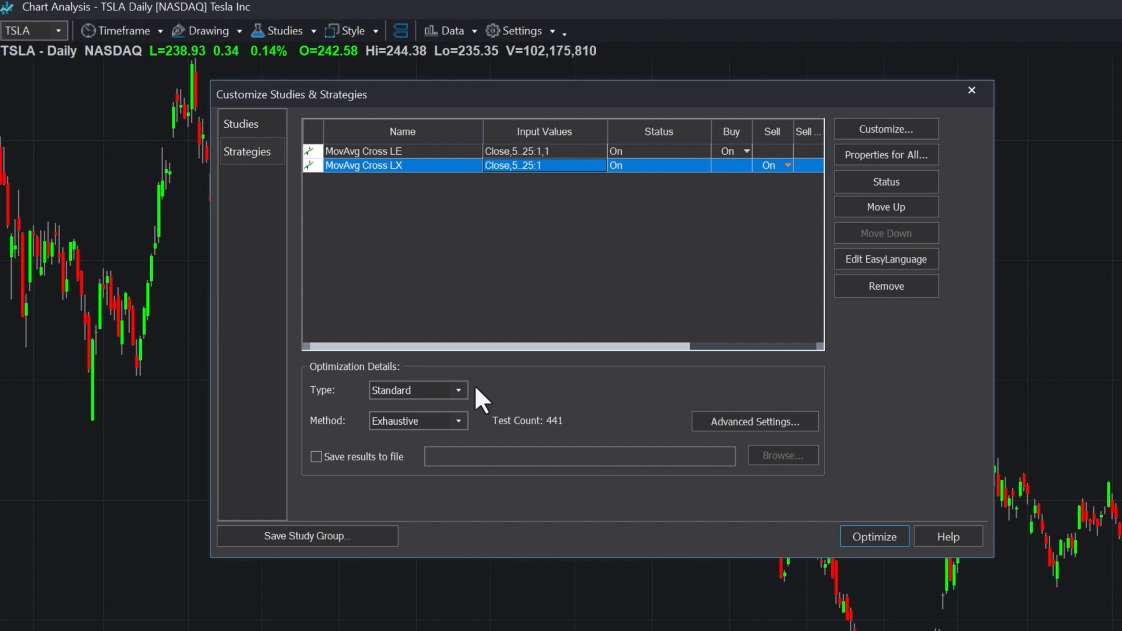
# Step: Run the Standard, Exhaustive optimization on the TSLA strategies and open the Strategy Optimization Report
pyautogui.click(880, 537)
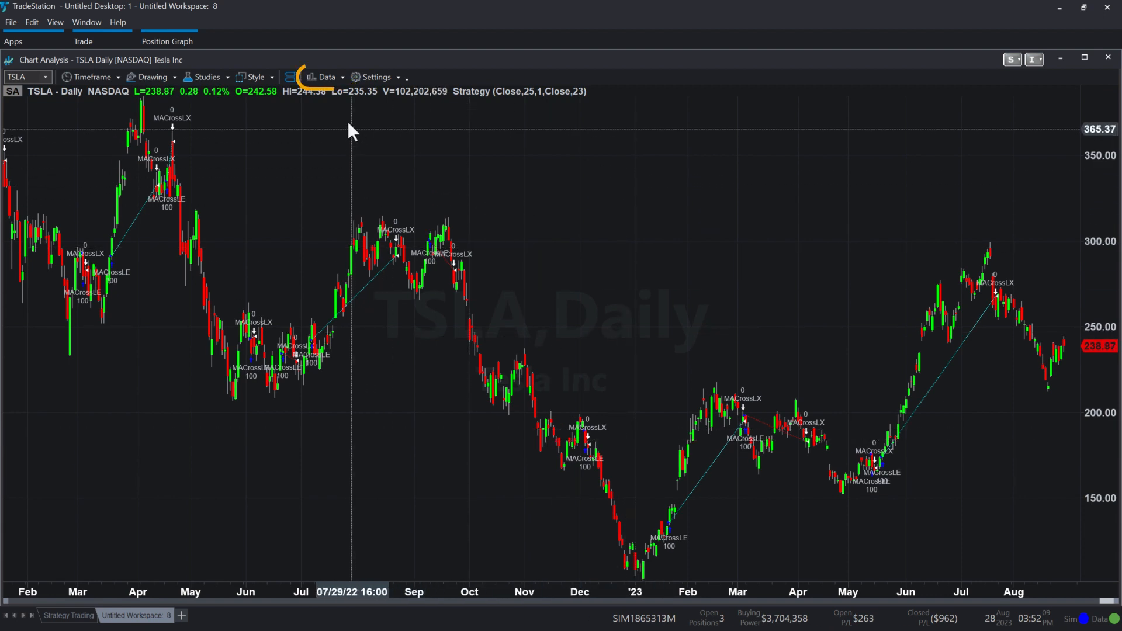
pyautogui.click(326, 77)
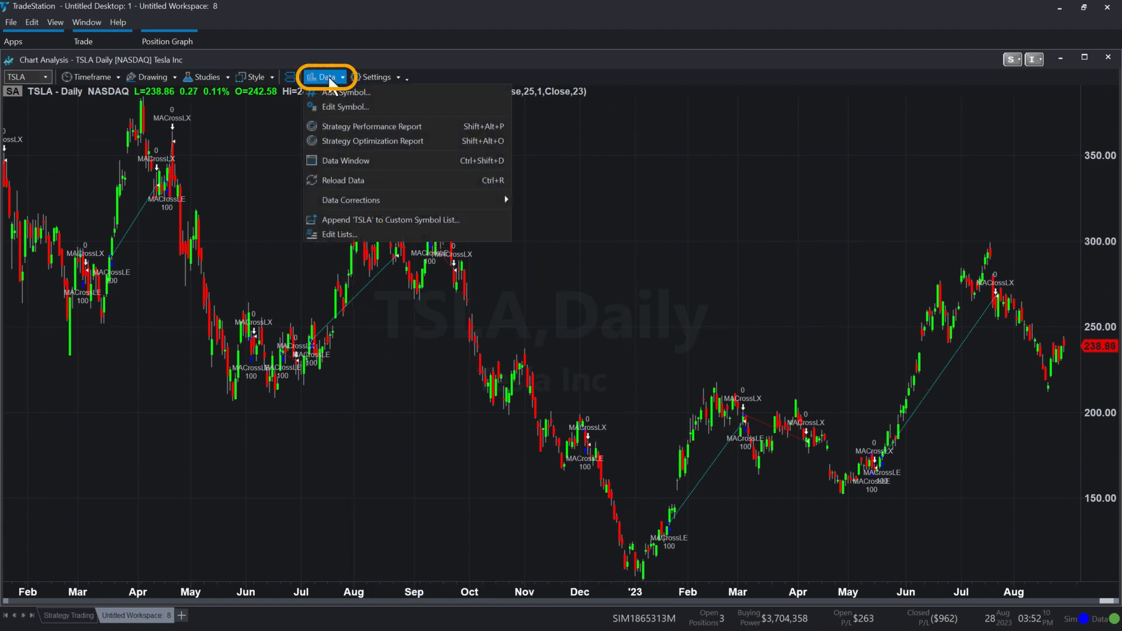
pyautogui.click(432, 141)
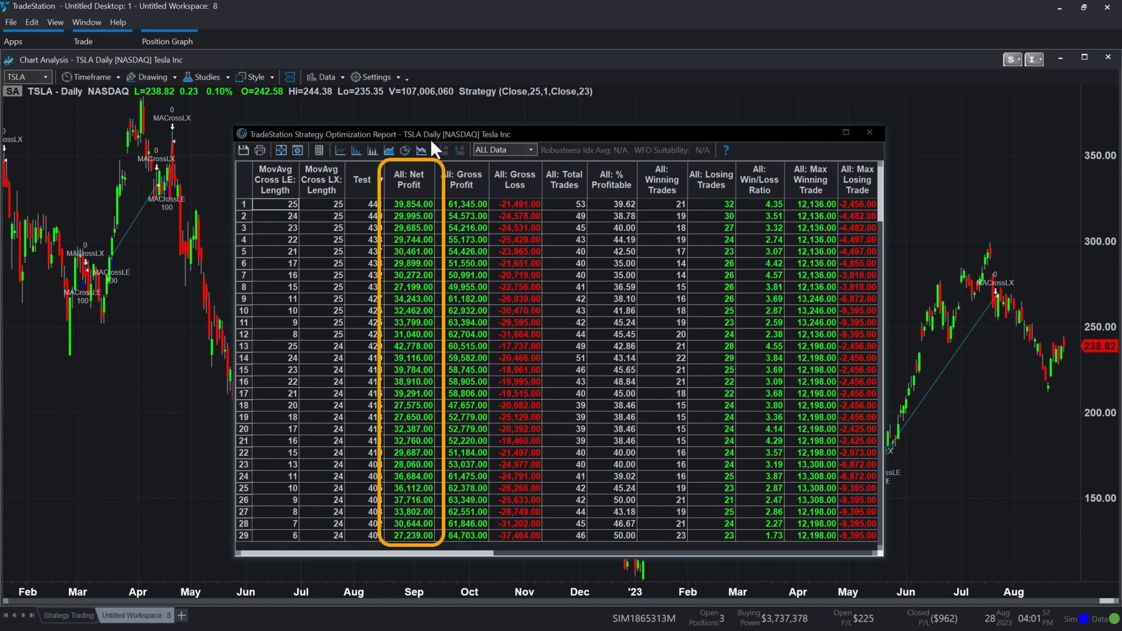
# Step: Examine the optimization report and fitness function settings in the chart's strategy preferences, and leave them without changes
pyautogui.click(378, 76)
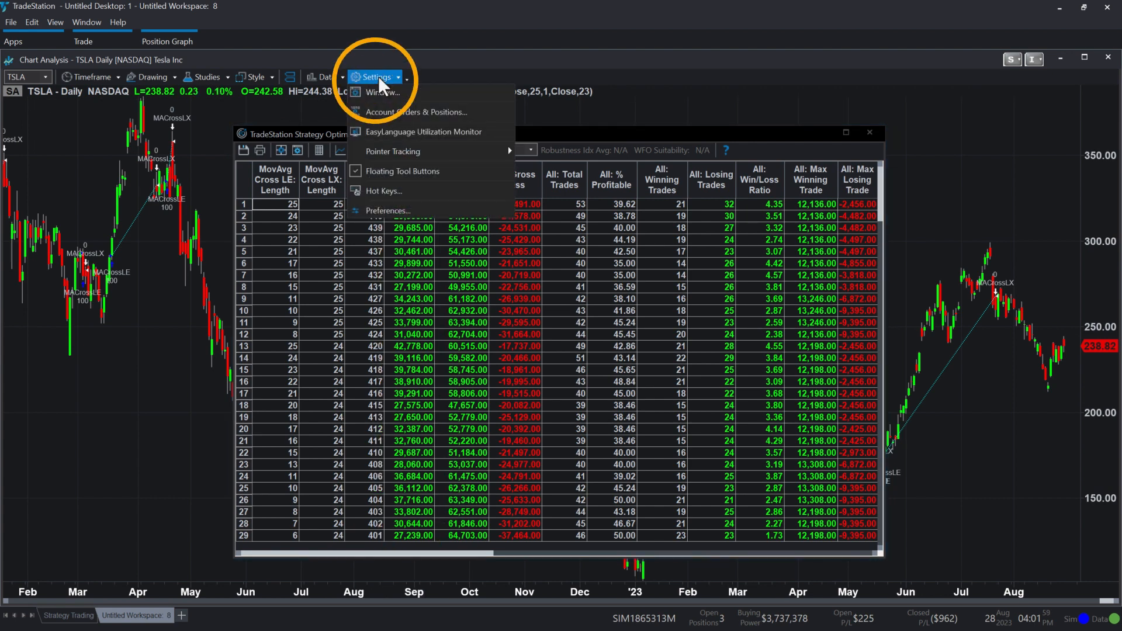
pyautogui.click(429, 205)
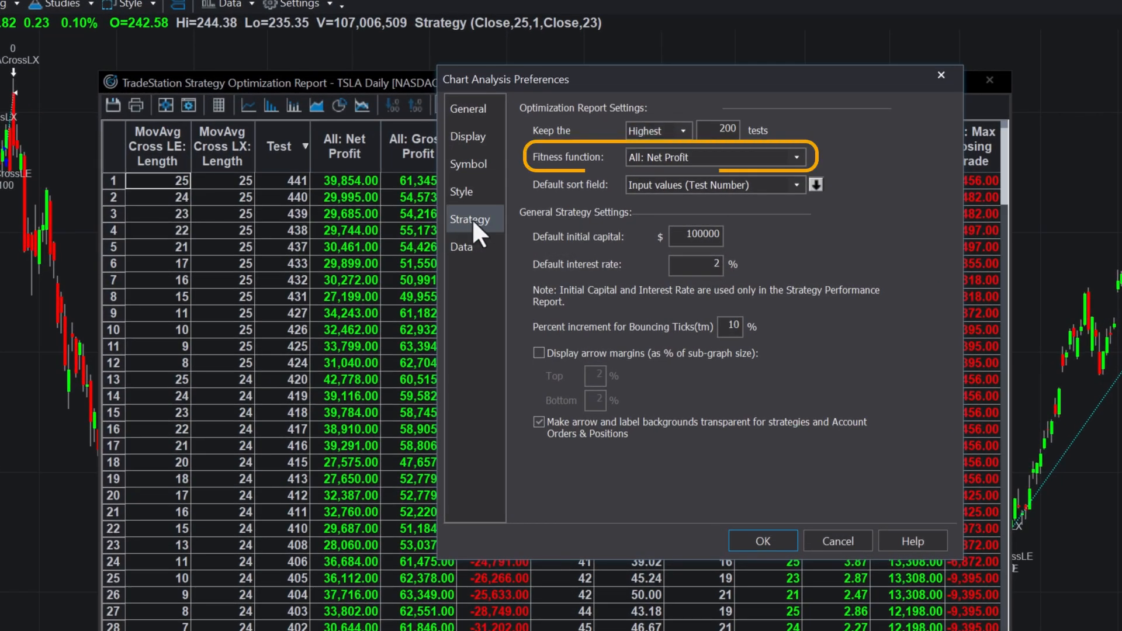
pyautogui.click(835, 541)
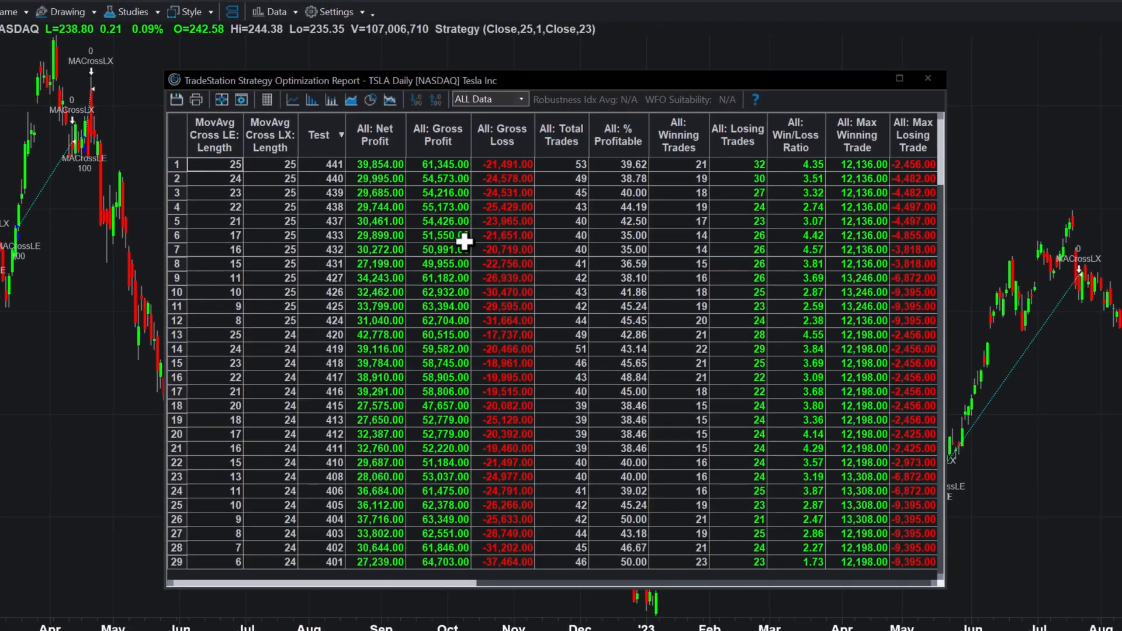
# Step: Sort the Strategy Optimization Report by All: Net Profit from highest to lowest
pyautogui.click(395, 142)
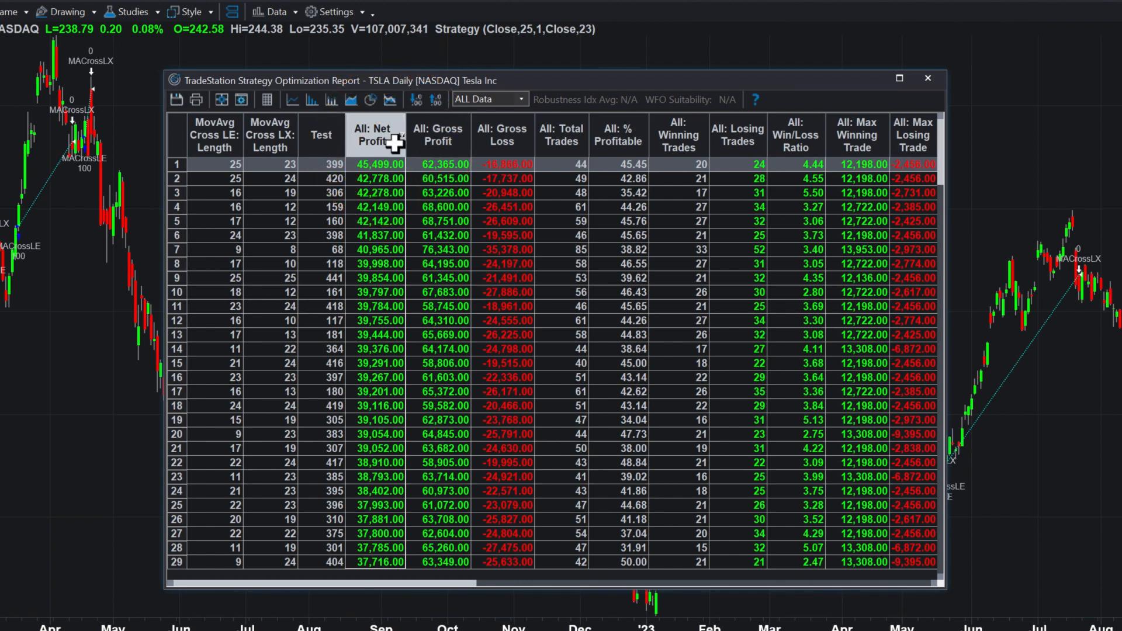
pyautogui.click(395, 142)
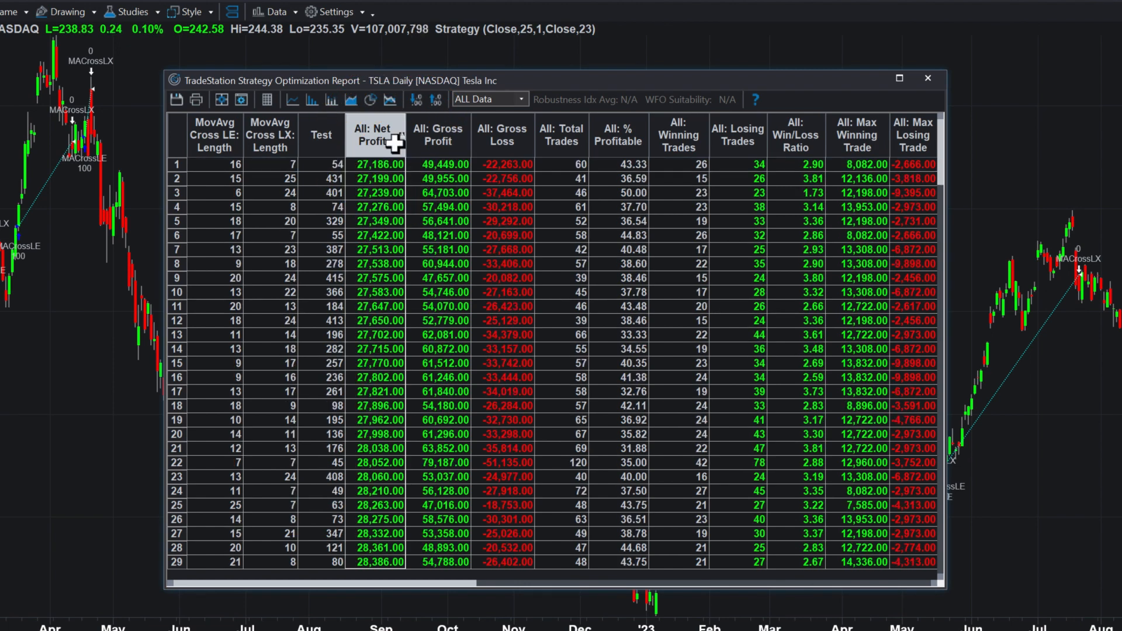
pyautogui.click(395, 142)
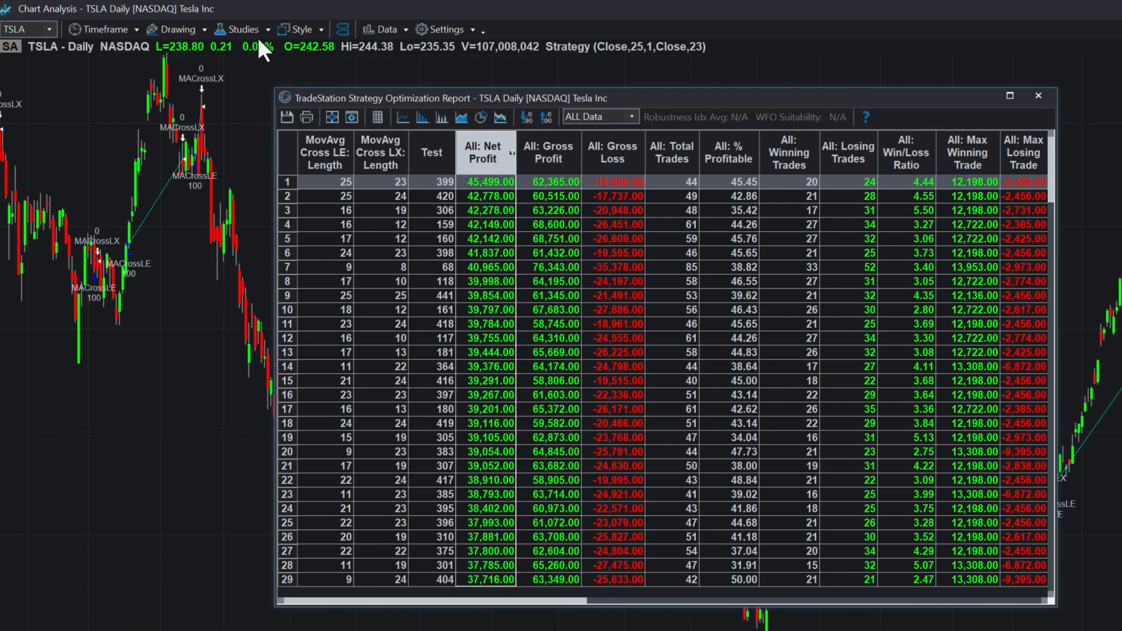
# Step: Check the input values of MovAvg Cross LE and MovAvg Cross LX on the TSLA chart and close the strategy settings
pyautogui.click(136, 8)
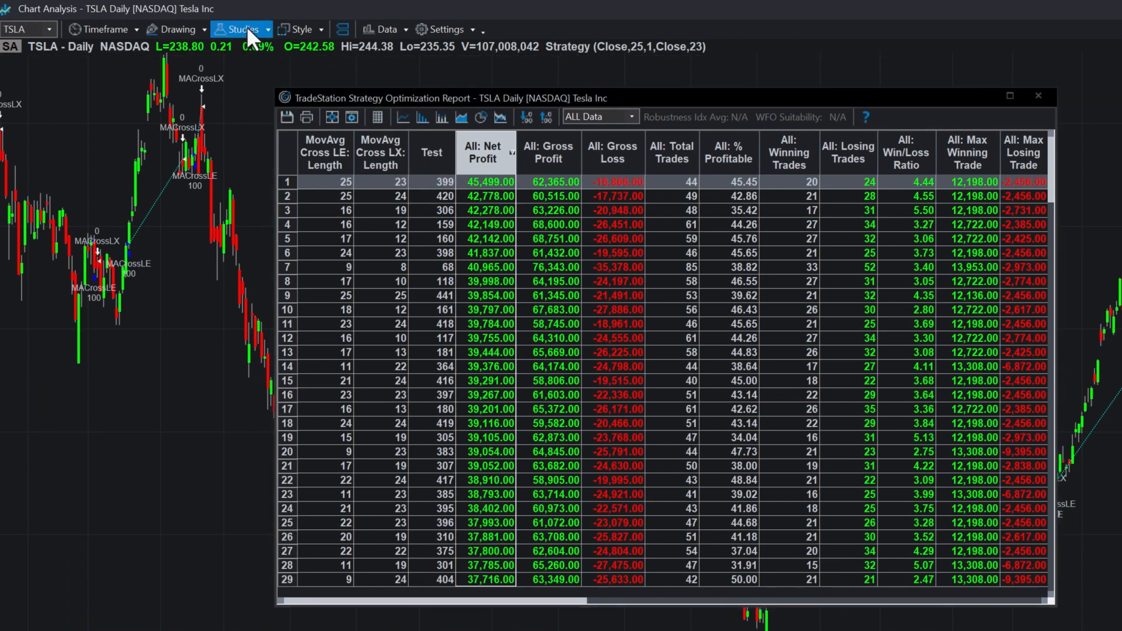
pyautogui.click(274, 125)
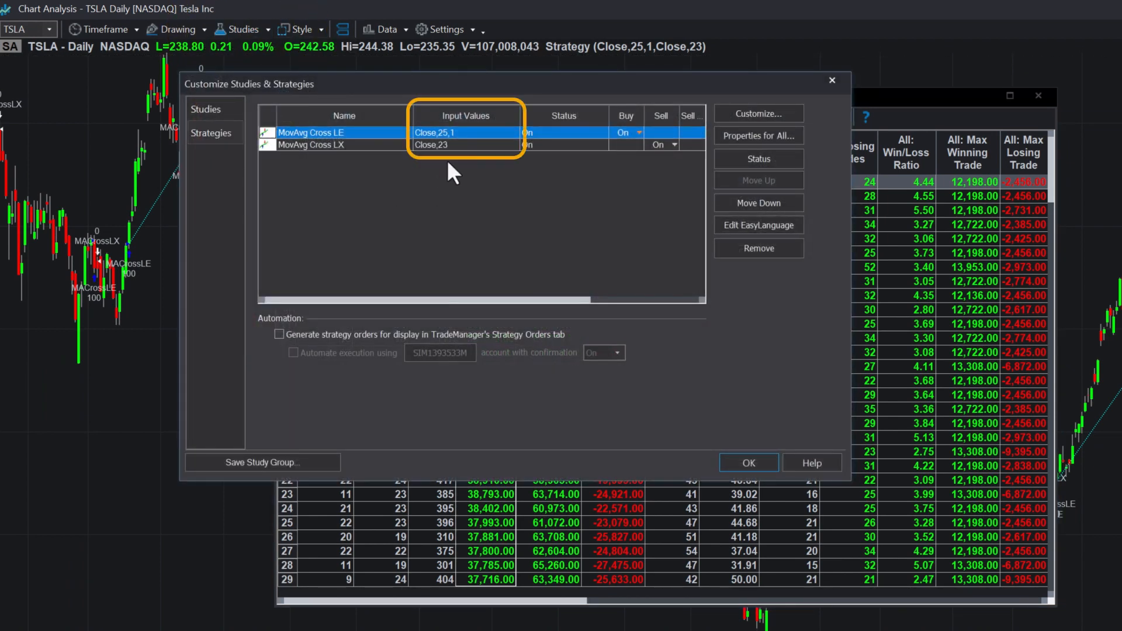
pyautogui.click(749, 459)
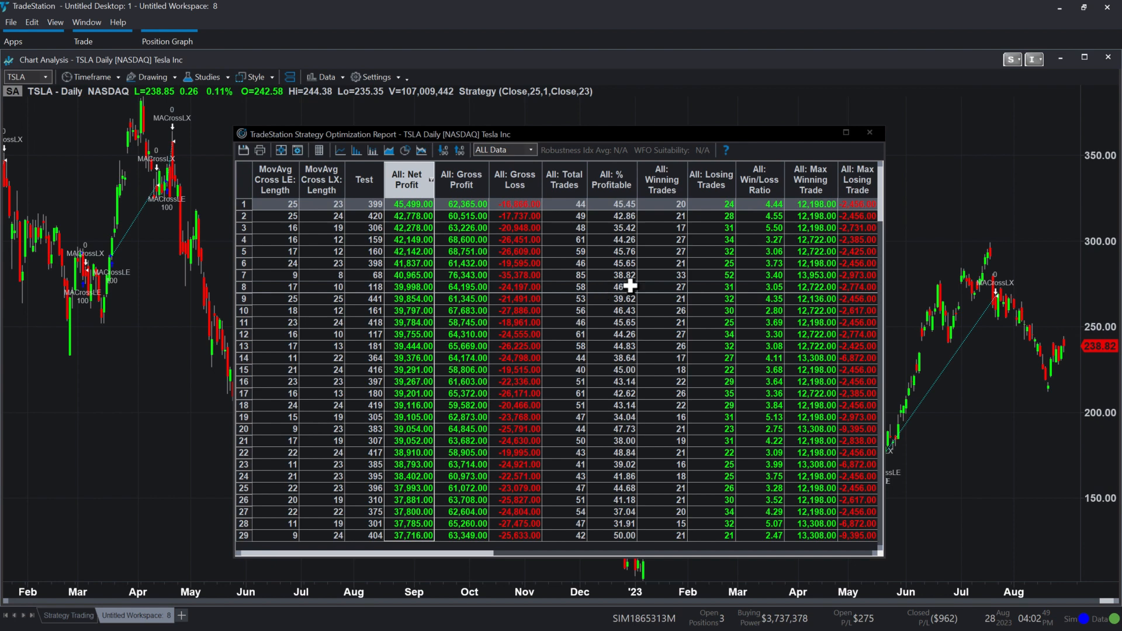
# Step: Sort the optimization report by highest All: Win/Loss Ratio and apply the first test, with LE Length 16 and LX Length 19, to the chart
pyautogui.click(769, 184)
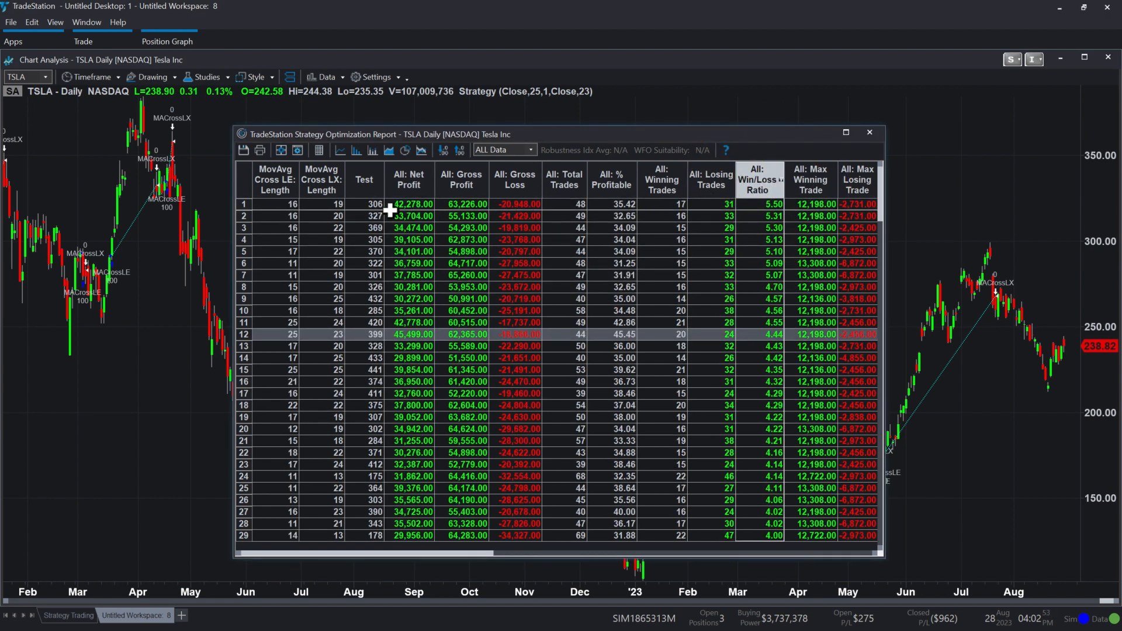
pyautogui.rightClick(321, 204)
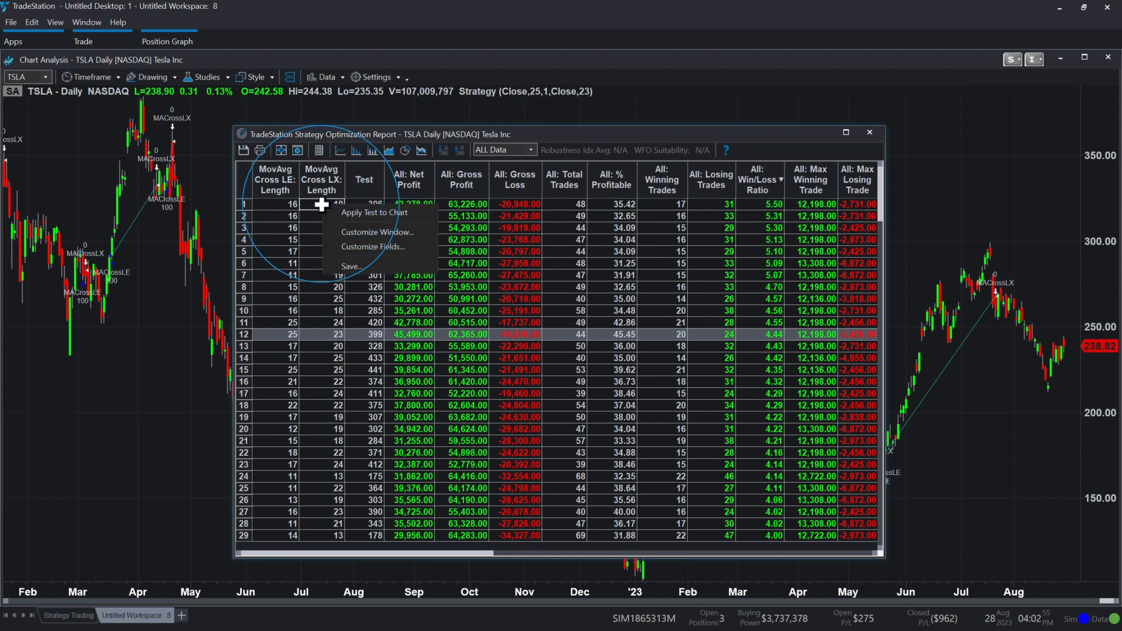
pyautogui.click(385, 213)
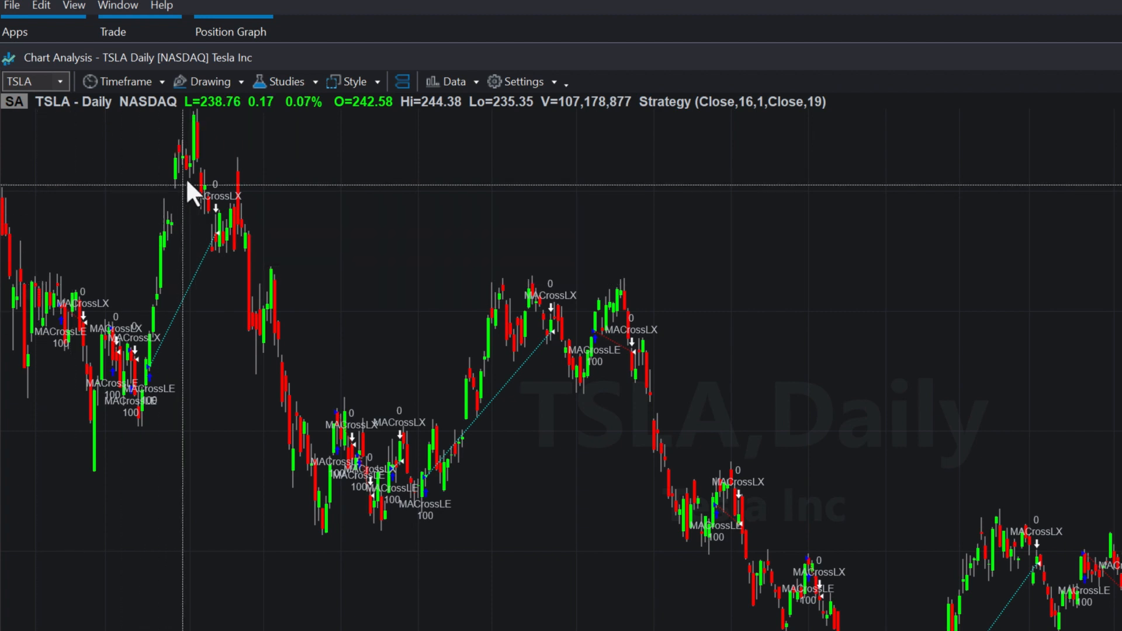
# Step: Enable generating the TSLA chart's strategy orders for display in TradeManager's Strategy Orders tab
pyautogui.click(285, 84)
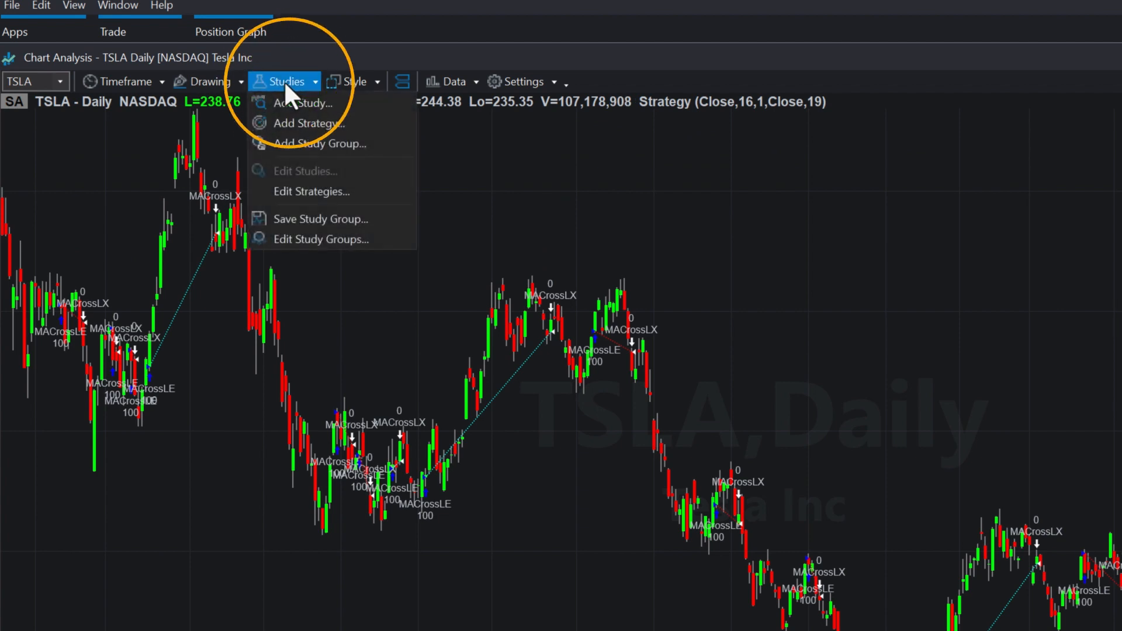
pyautogui.click(364, 184)
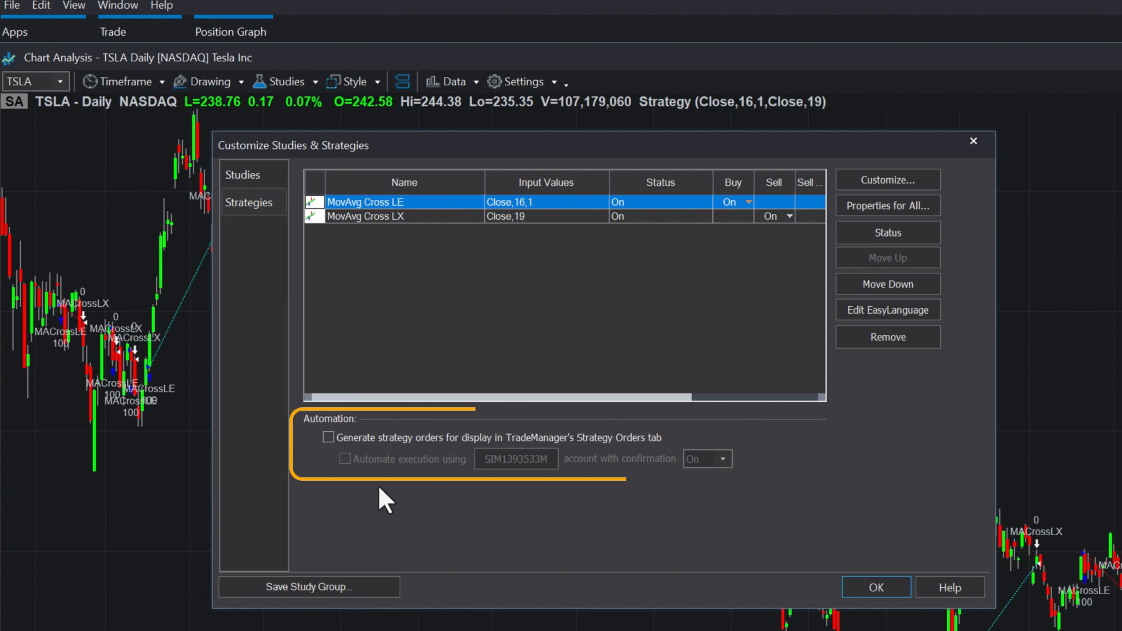
pyautogui.click(325, 435)
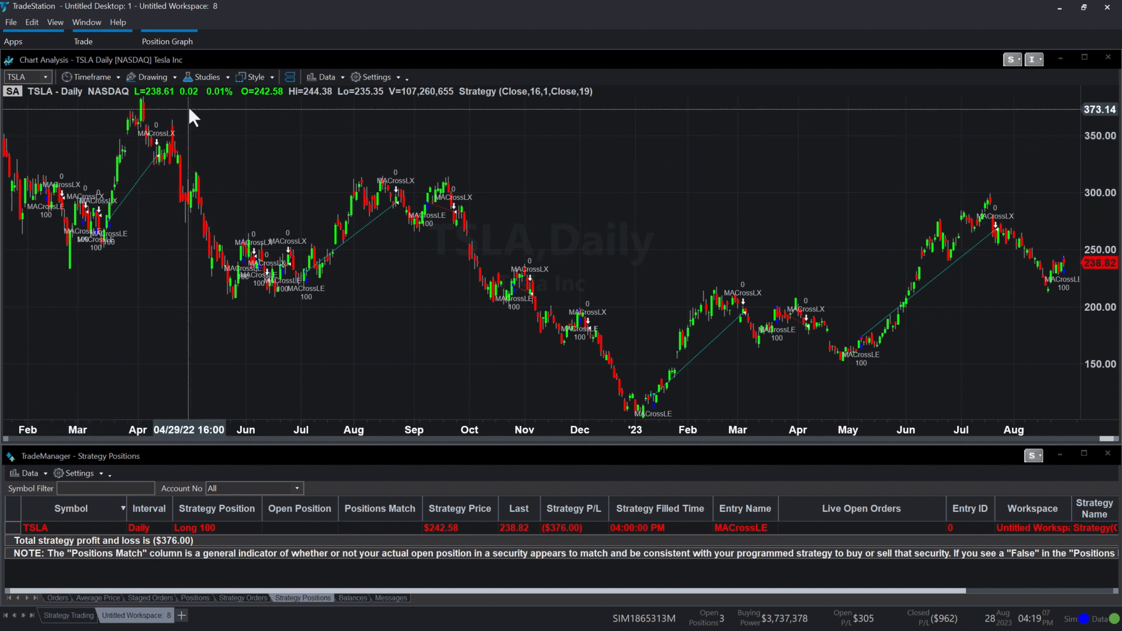
# Step: Enable automated execution of the TSLA strategies with confirmation On, reading and agreeing to the Enable Order Generation statement, and apply the settings
pyautogui.click(209, 77)
pyautogui.click(270, 155)
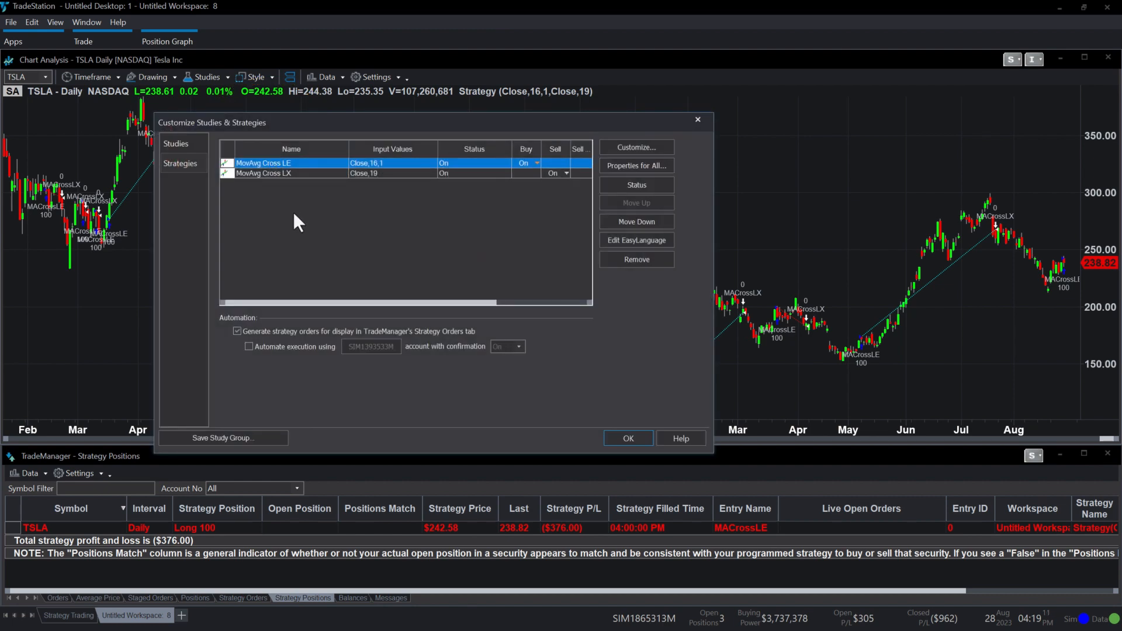
pyautogui.click(283, 348)
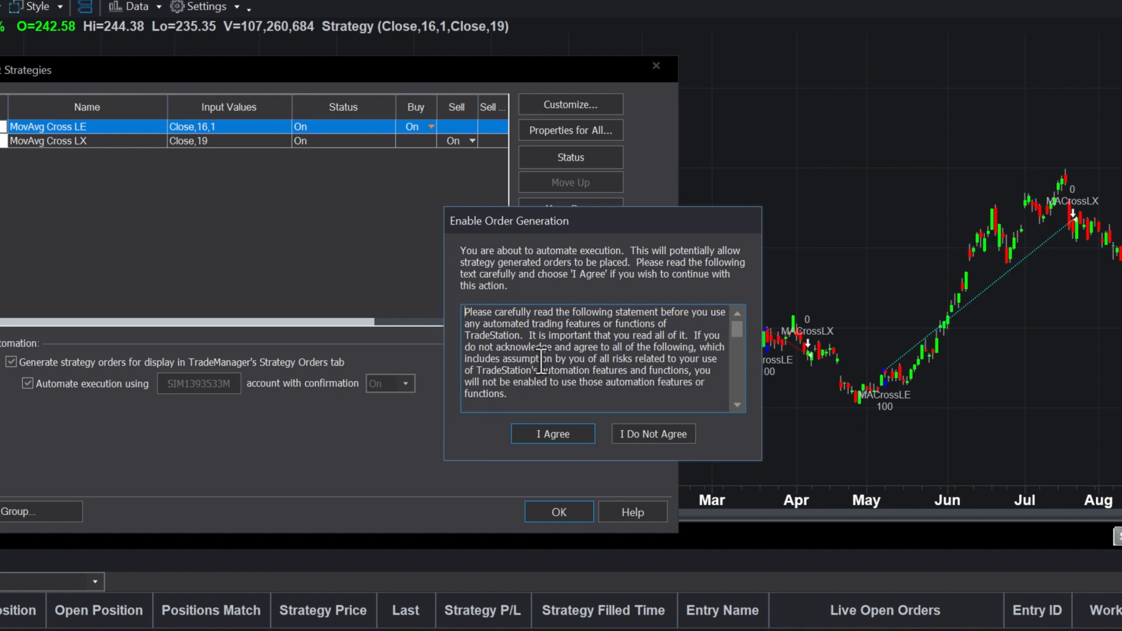
pyautogui.scroll(-3, 556, 347)
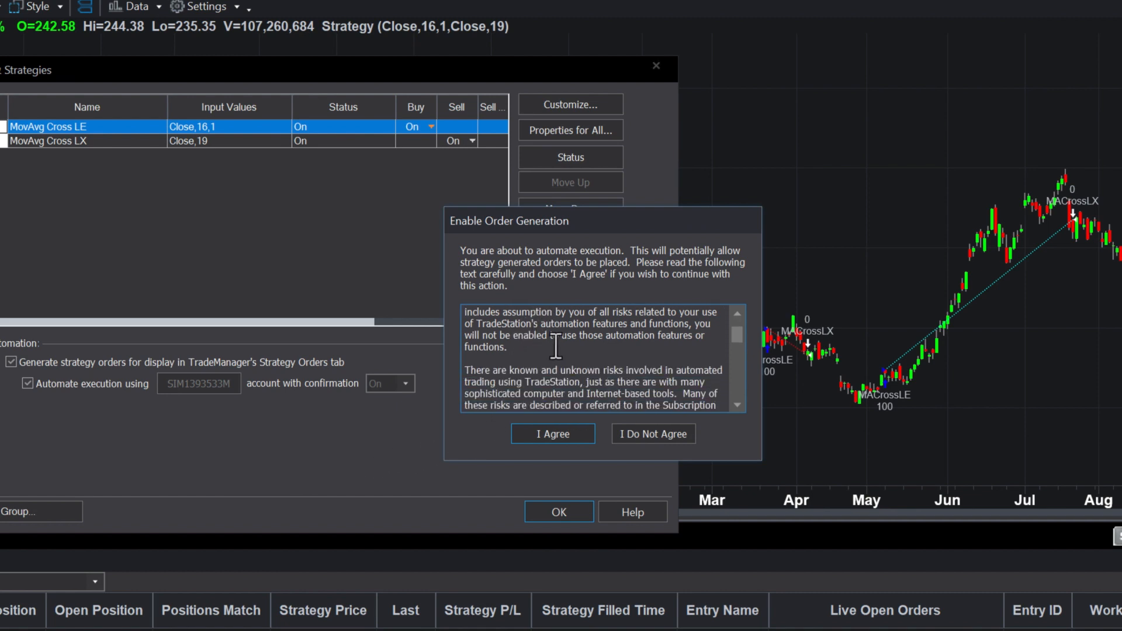
pyautogui.scroll(-4, 556, 349)
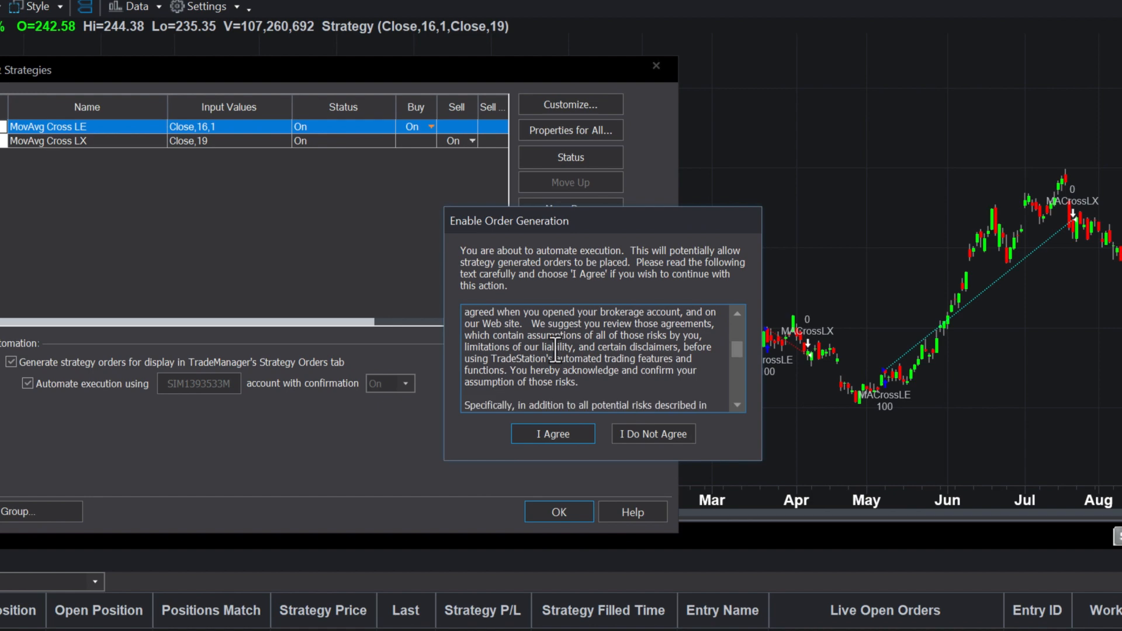
pyautogui.scroll(-2, 556, 350)
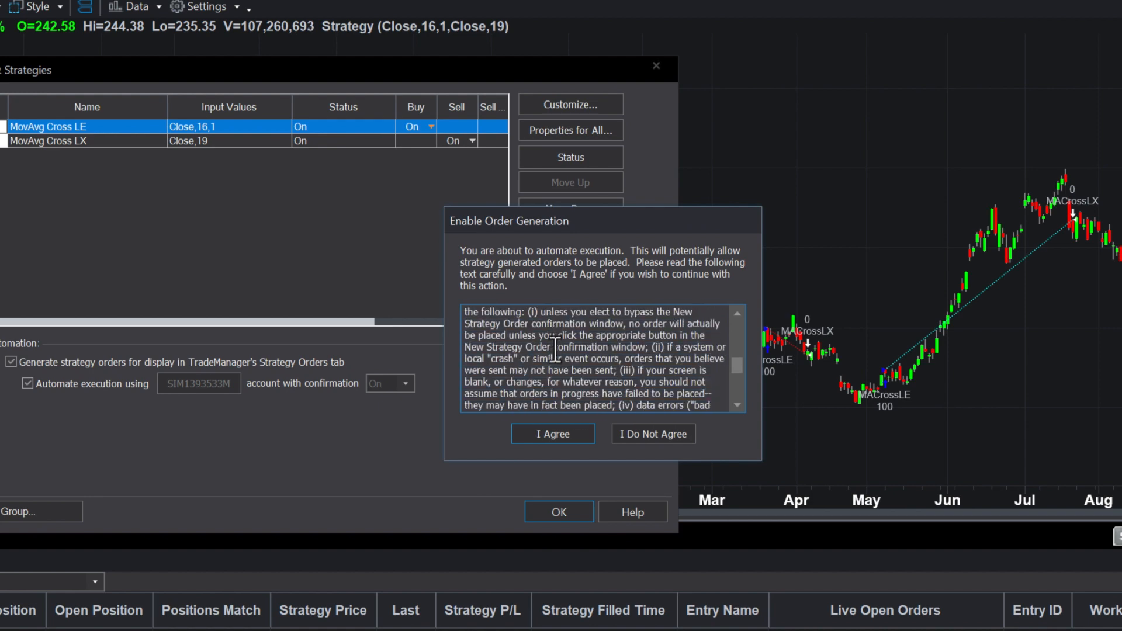
pyautogui.click(577, 436)
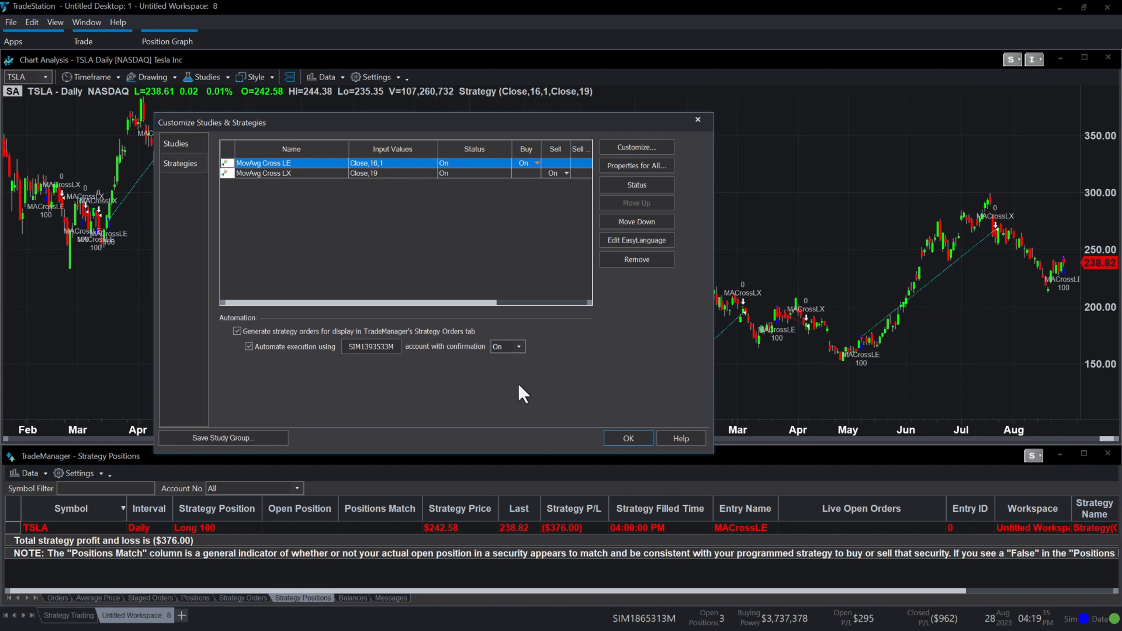
pyautogui.click(612, 438)
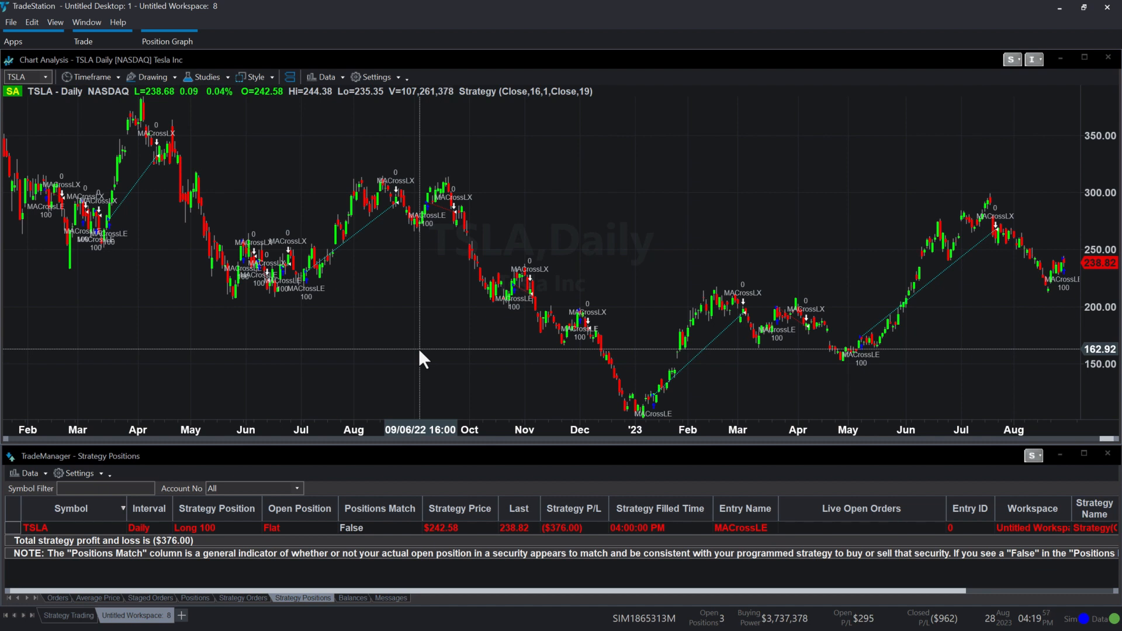
# Step: Set the automated execution's confirmation to Off for the TSLA strategies, agree to the Disable Confirmation statement, and apply the settings
pyautogui.click(211, 76)
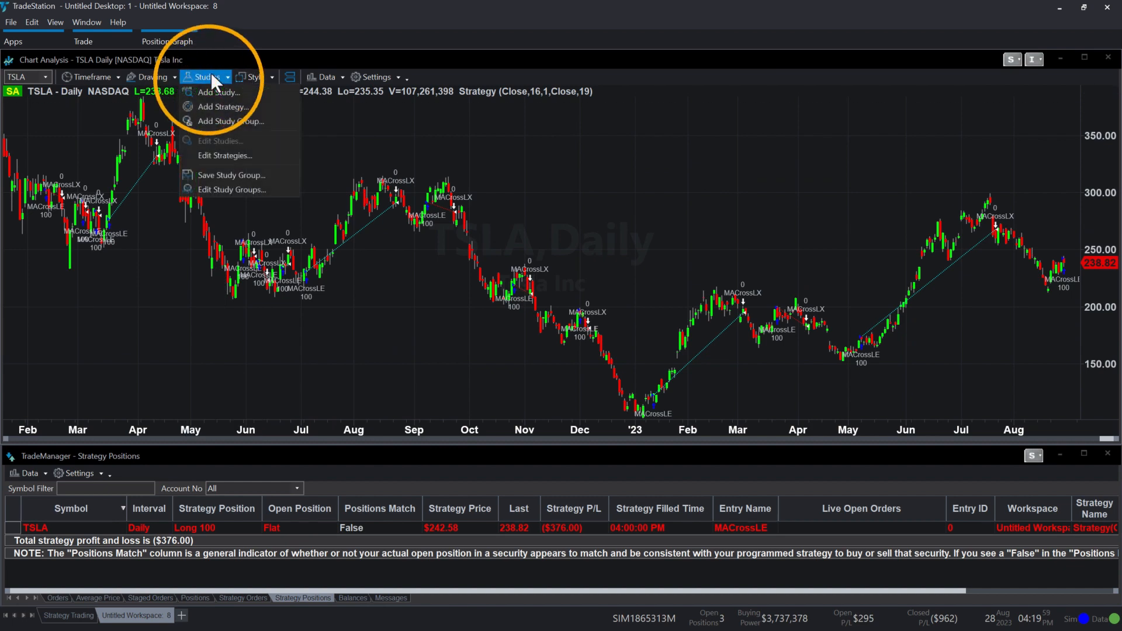
pyautogui.click(255, 155)
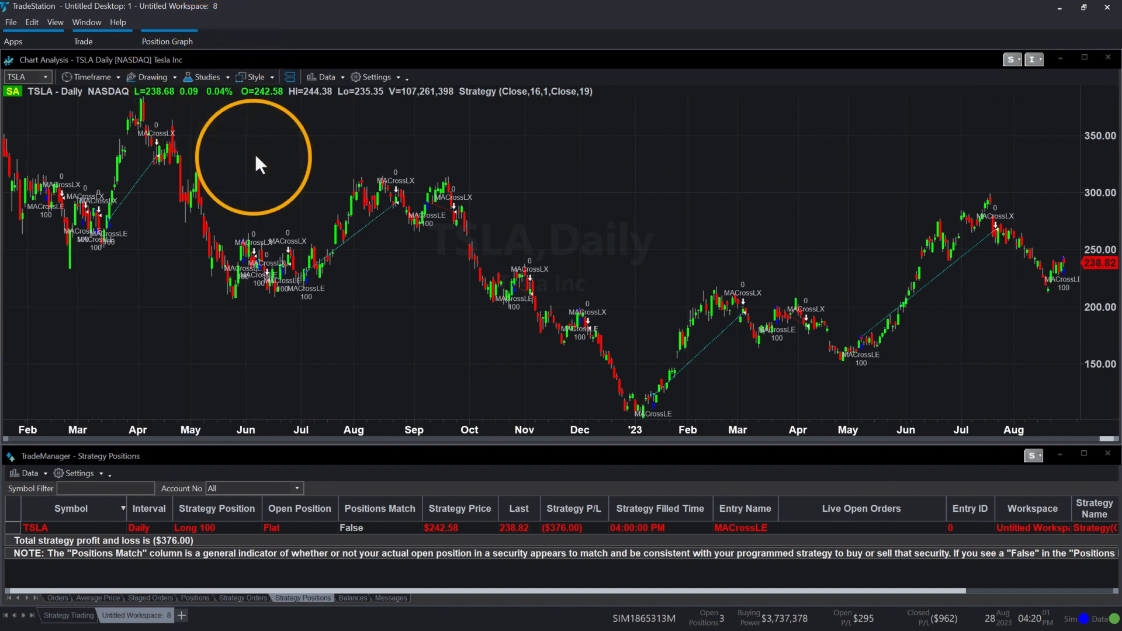
pyautogui.click(515, 347)
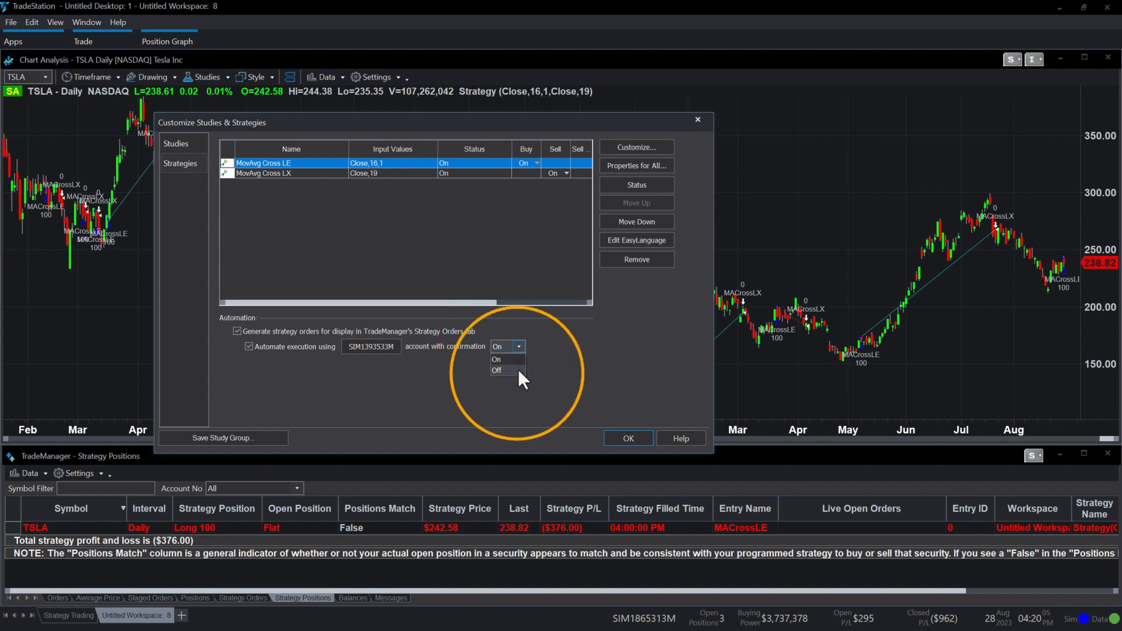
pyautogui.click(517, 370)
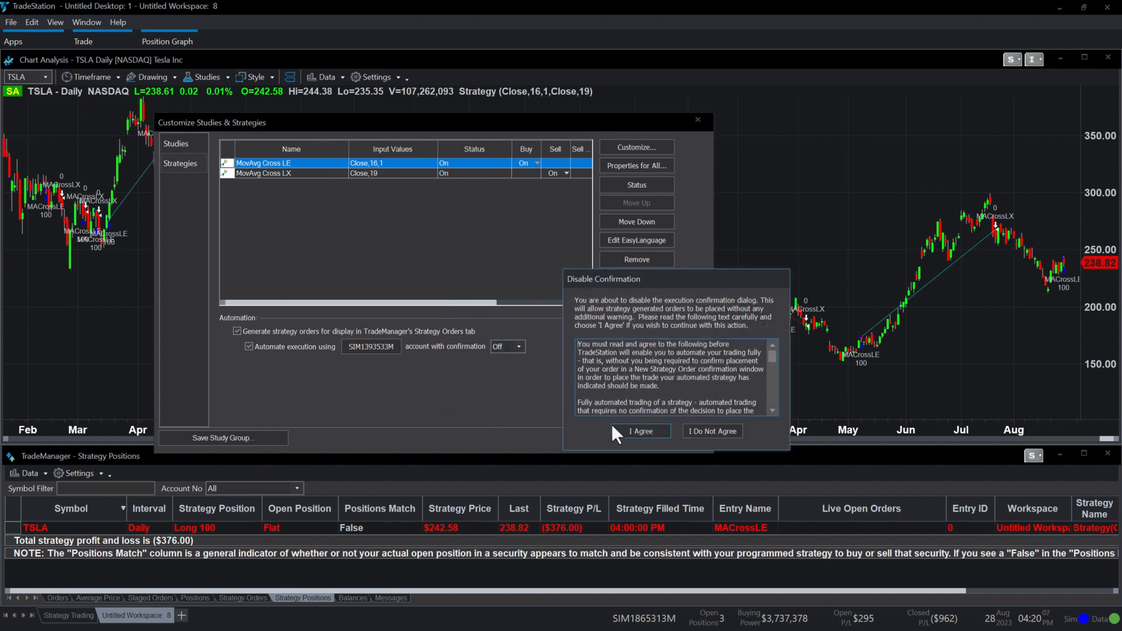
pyautogui.click(661, 432)
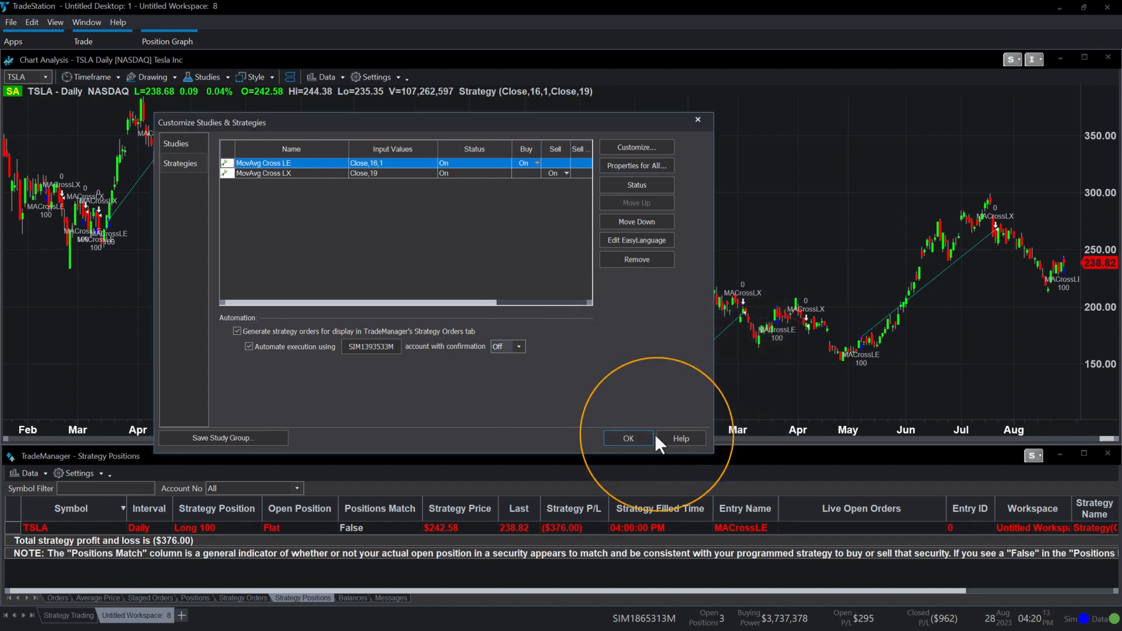
pyautogui.click(628, 439)
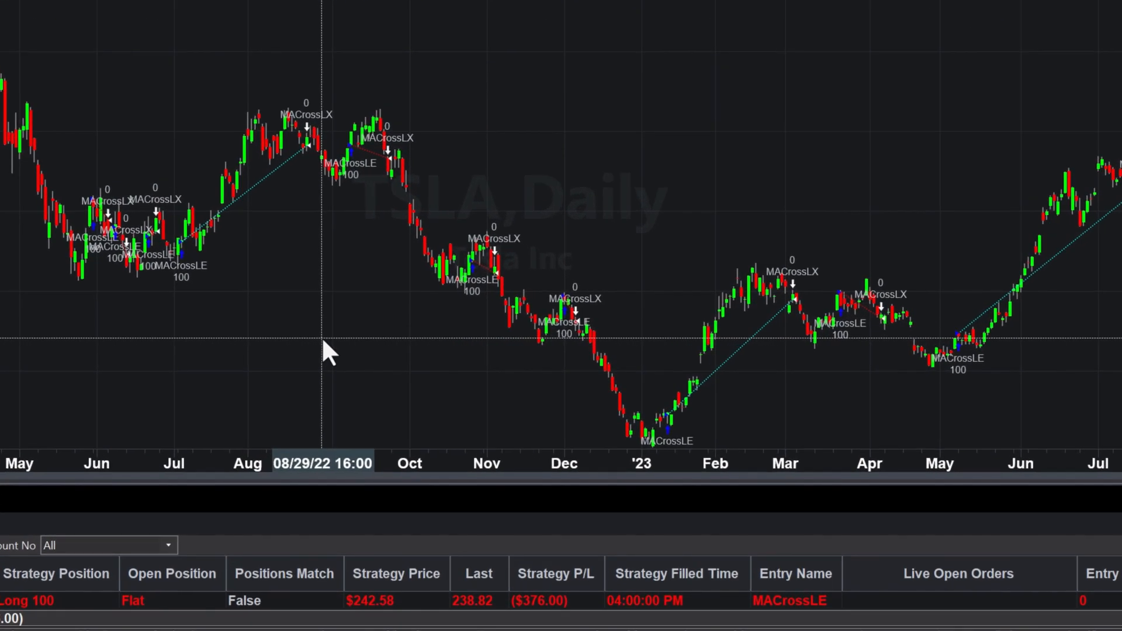
# Step: Change the chart symbol to MSFT and decline to disable the strategy automation
pyautogui.write('msft')
pyautogui.press('Return')
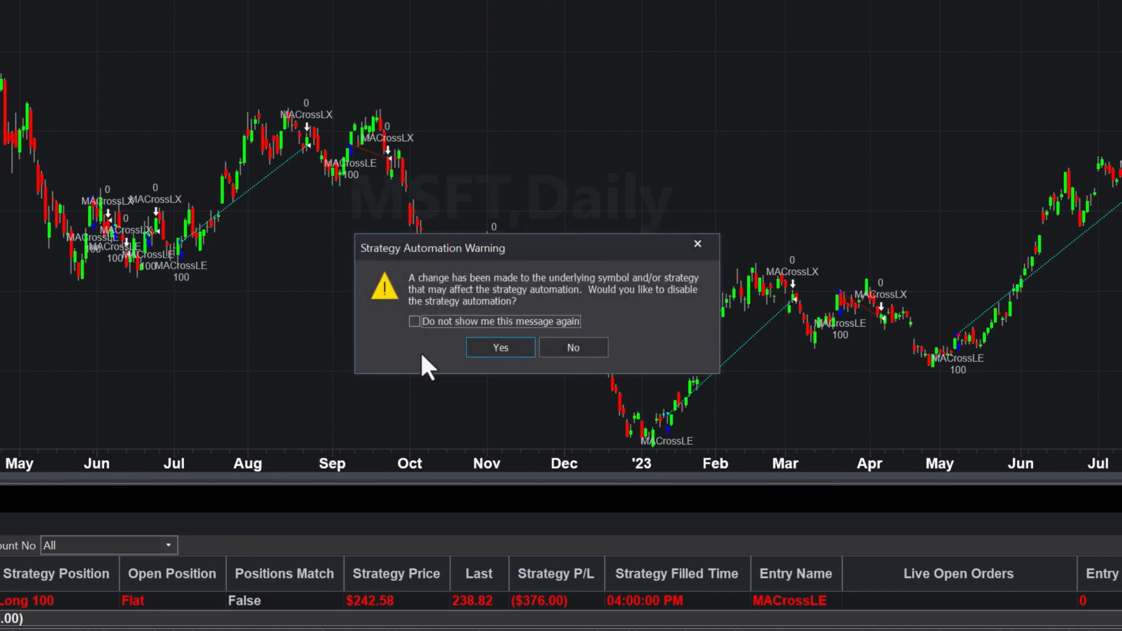
pyautogui.click(578, 349)
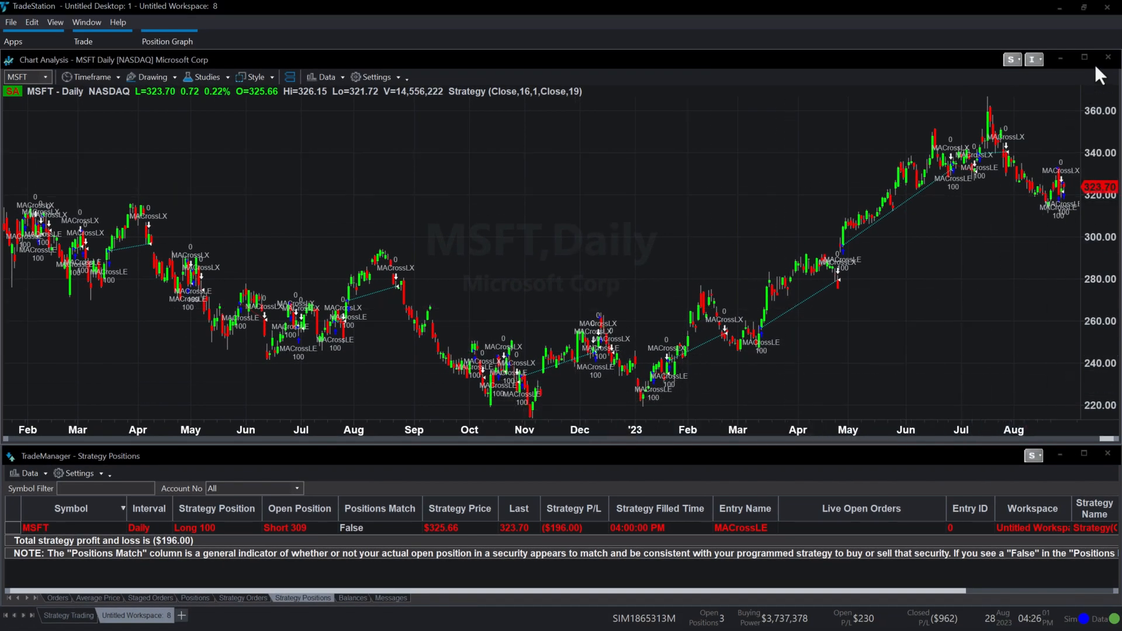
# Step: Try to close the platform, and choose not to close the workspace containing the automated strategy
pyautogui.click(1108, 8)
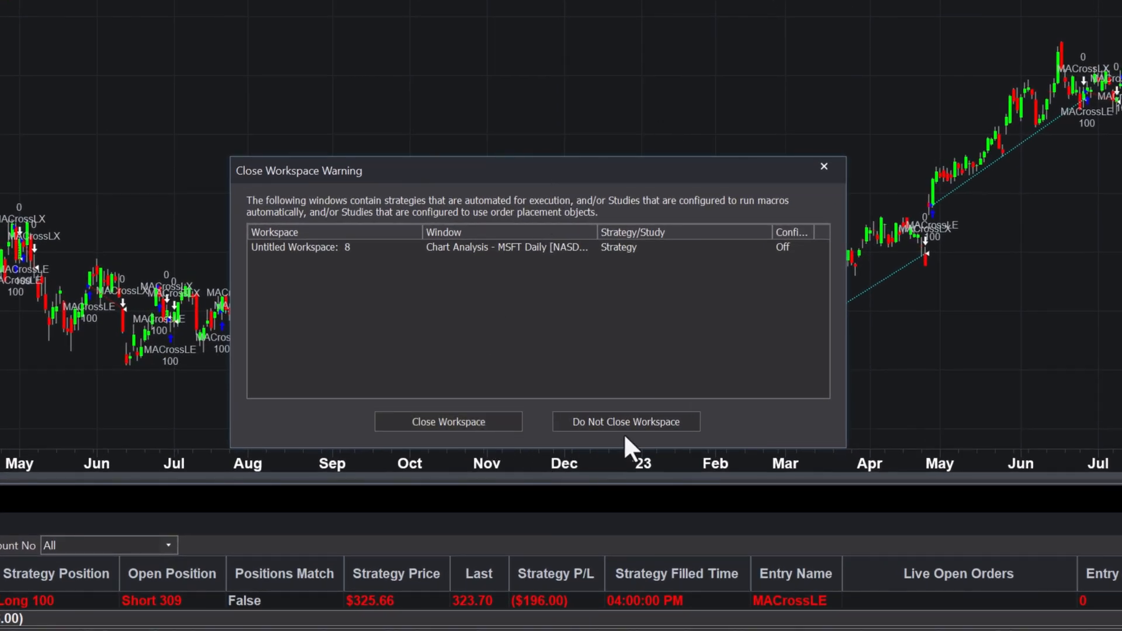
pyautogui.click(673, 422)
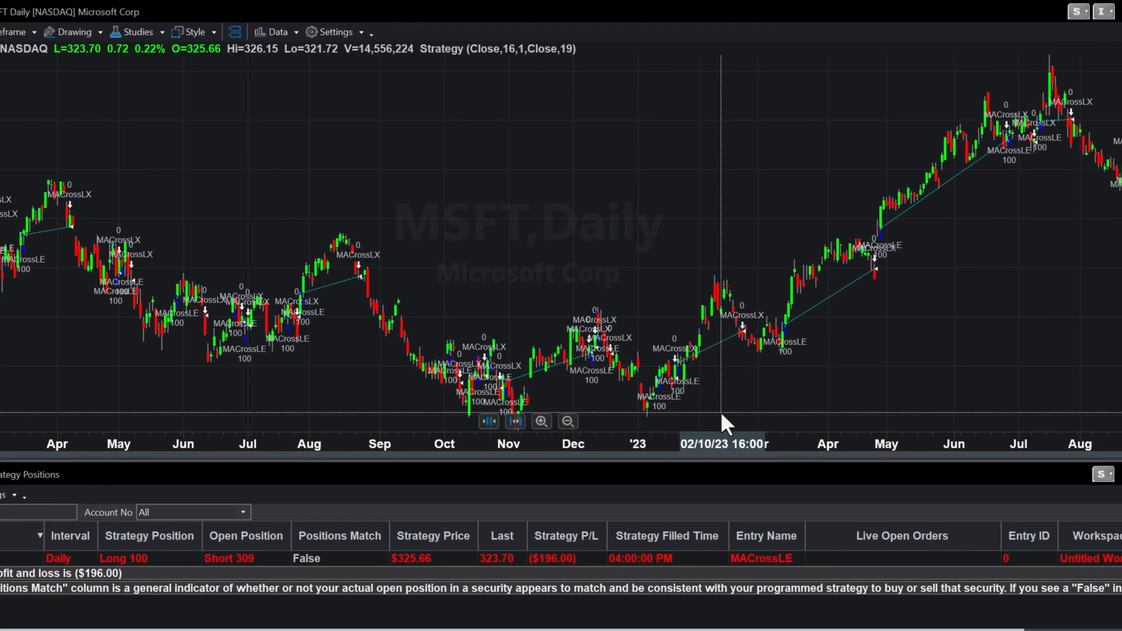